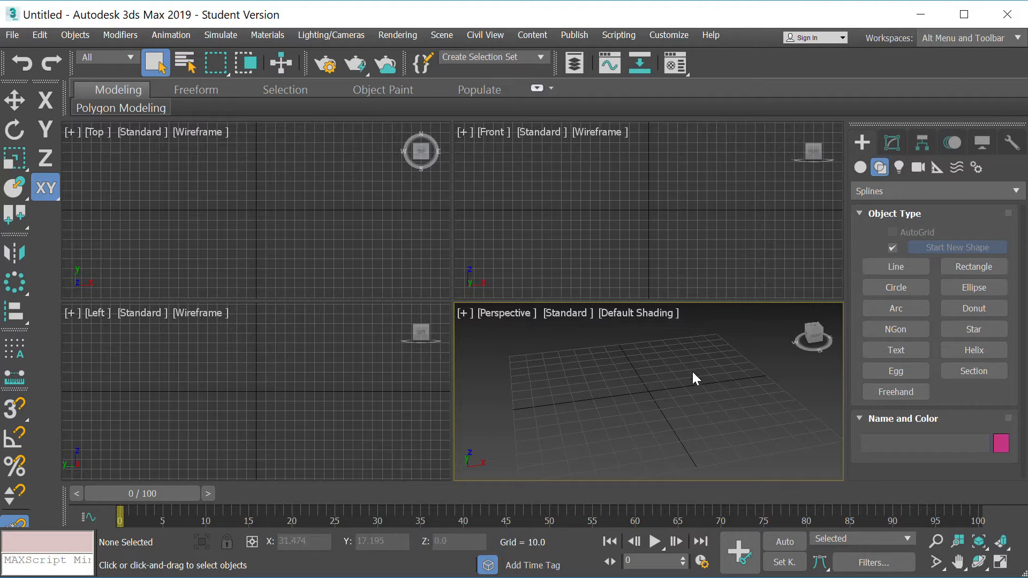
Draw an open five-vertex profile line on the ground grid in the maximized Perspective view, running from about Y 40 to Y -48
left_click(1000, 562)
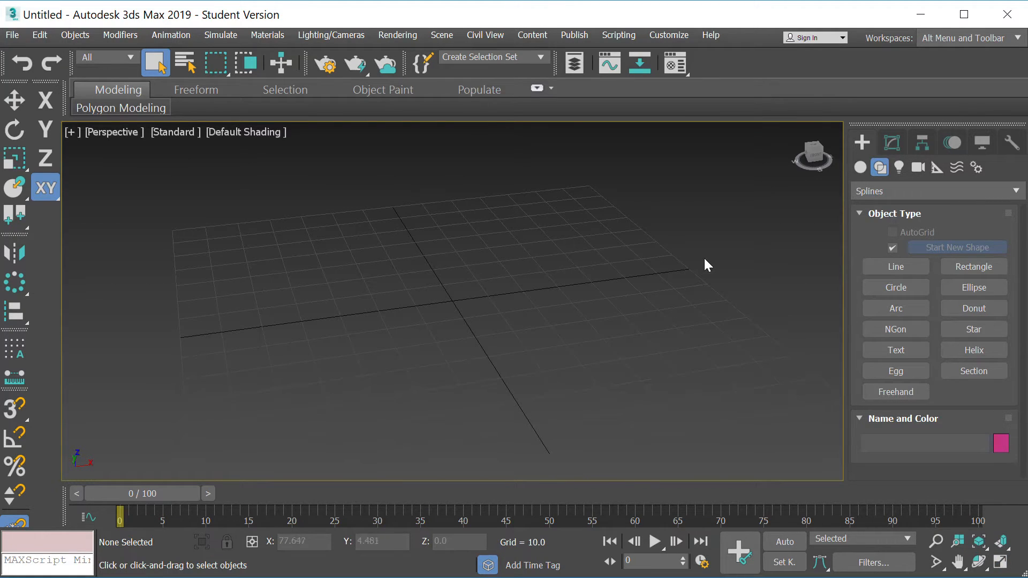
left_click_drag(819, 155, 793, 163)
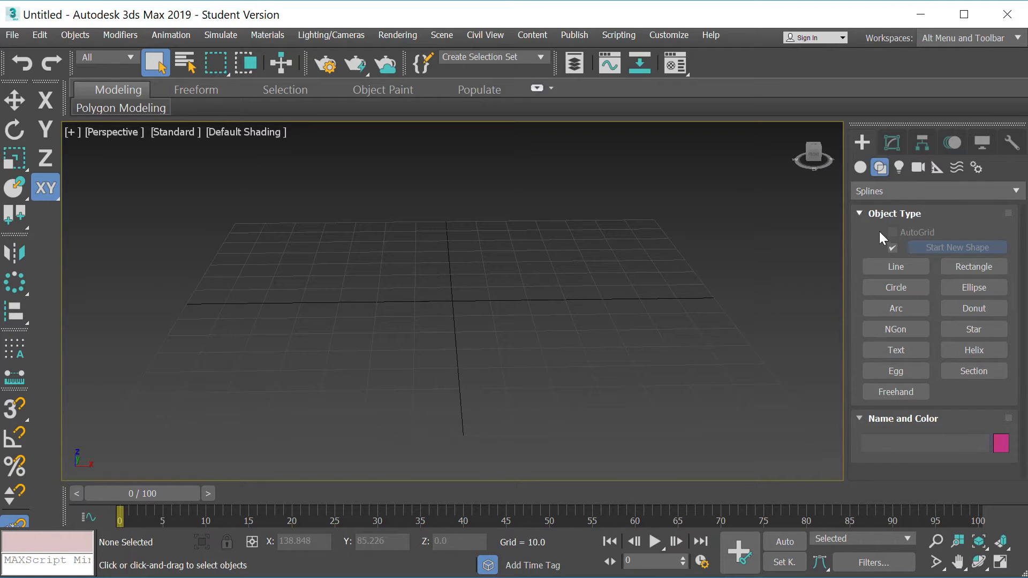
left_click(892, 264)
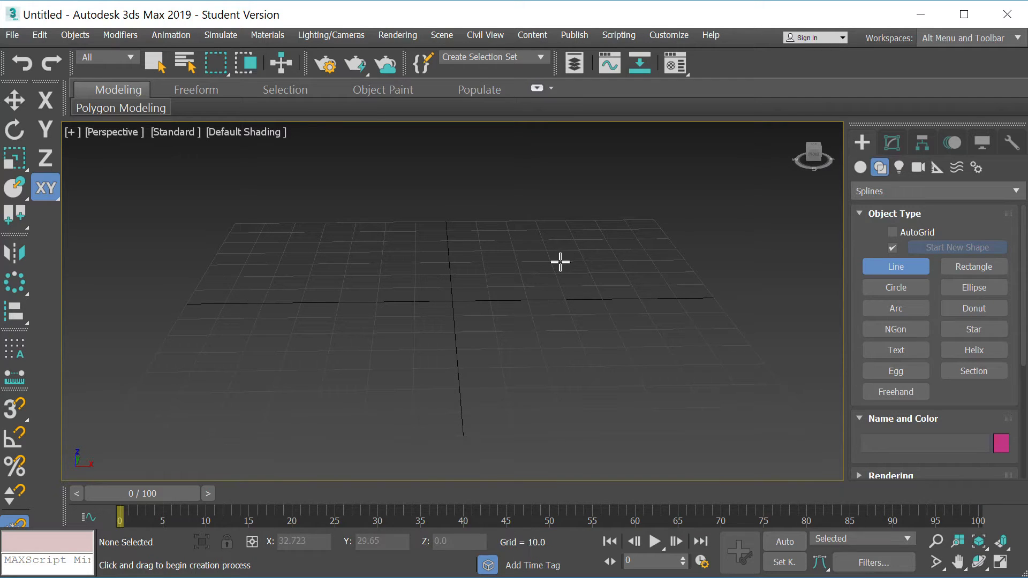
left_click(416, 252)
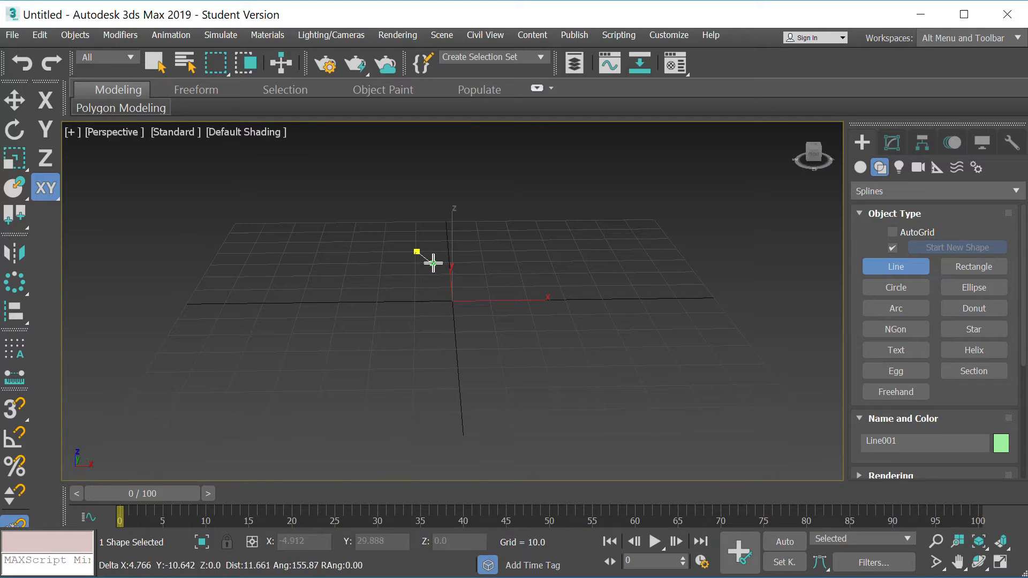
left_click(433, 262)
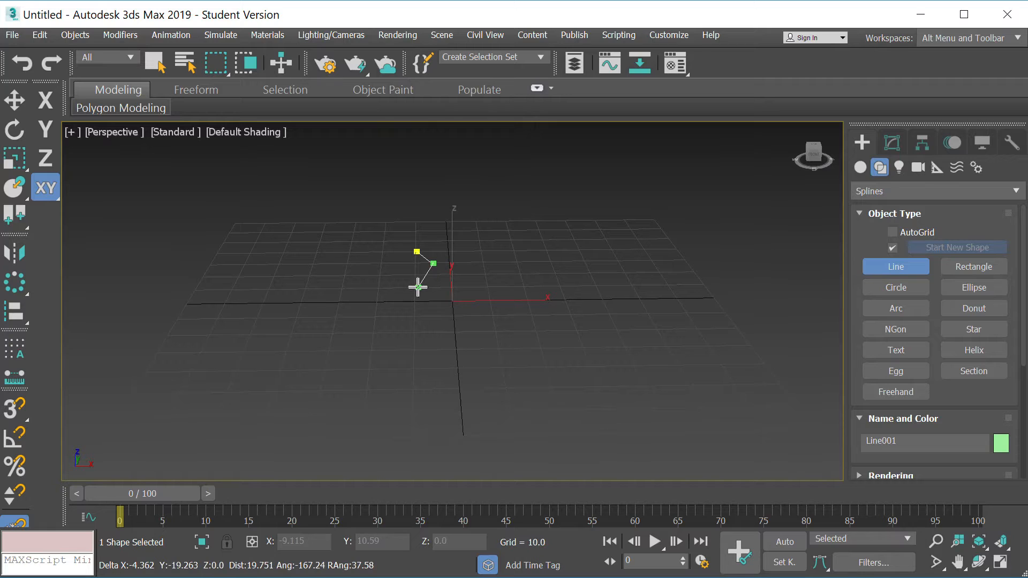
left_click(401, 317)
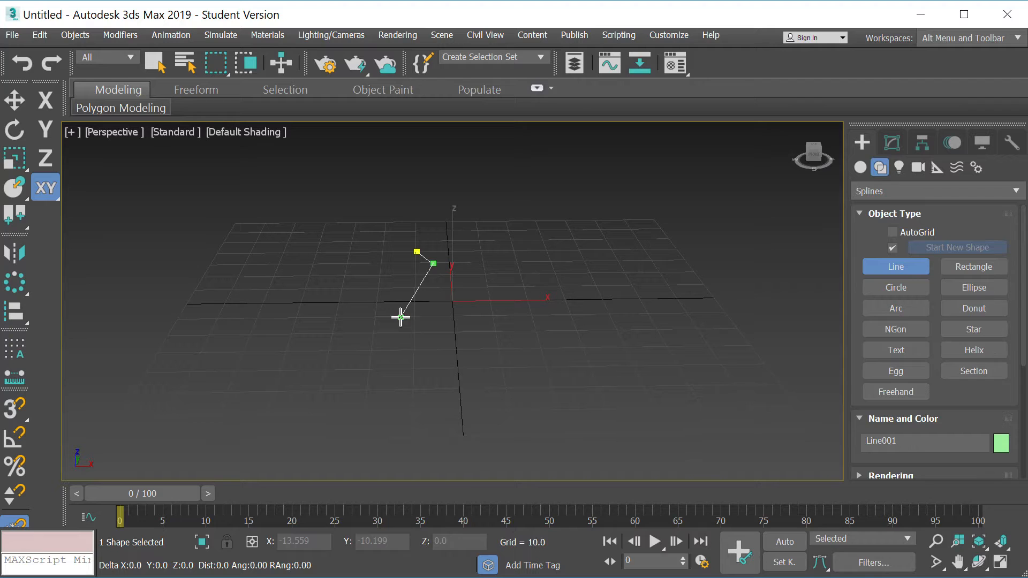
left_click(398, 351)
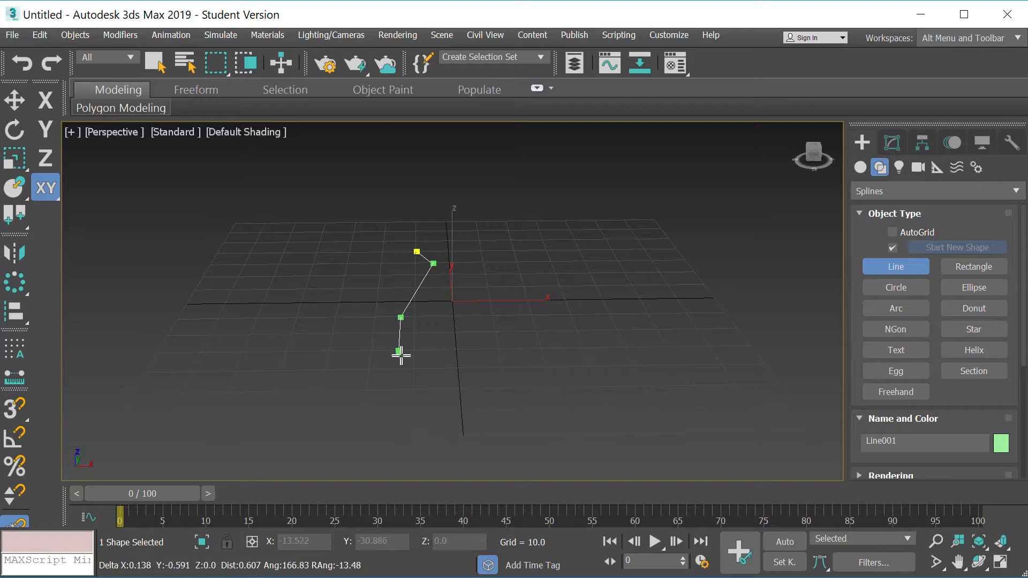
left_click(439, 384)
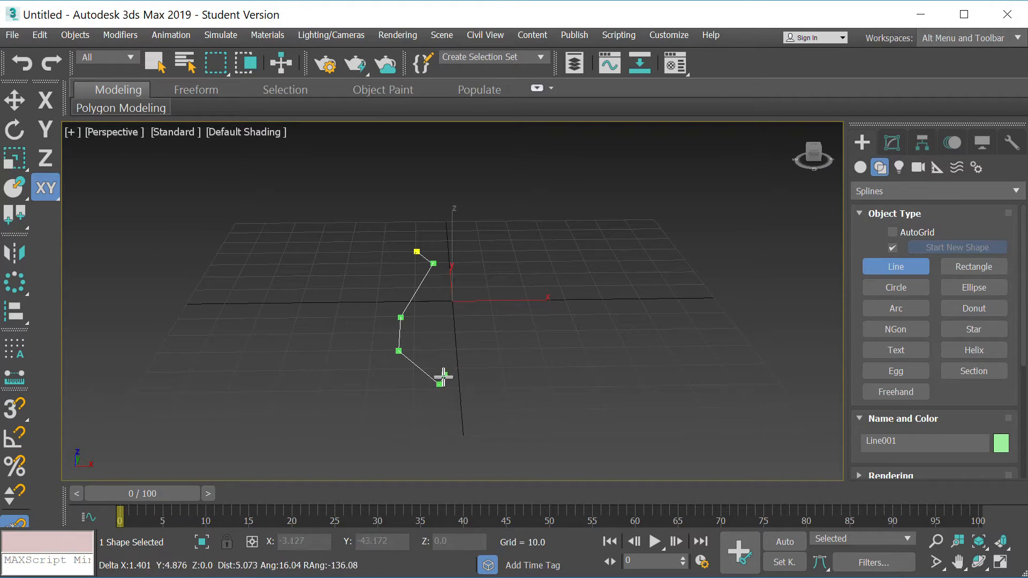
right_click(449, 373)
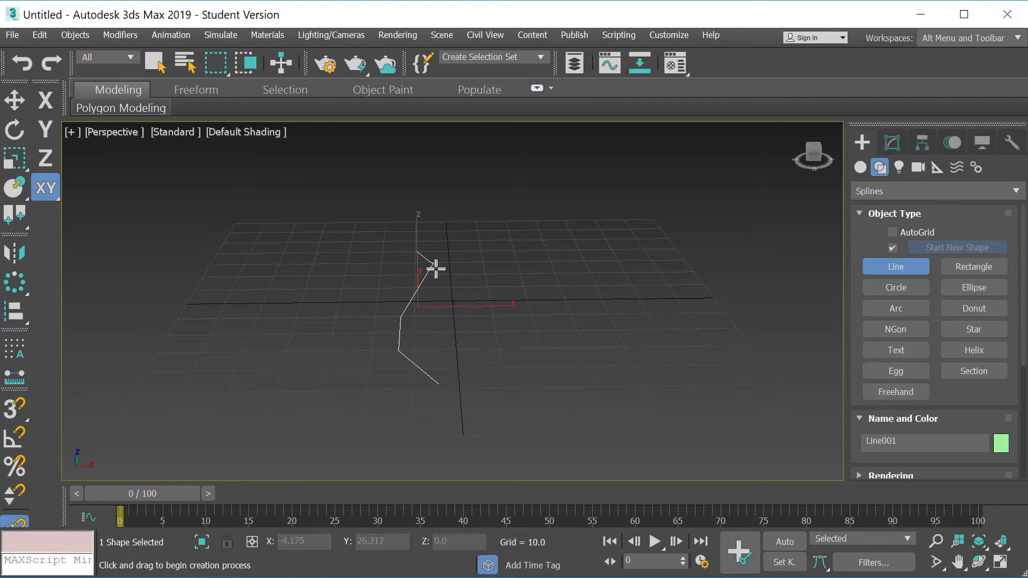
Enter the line's Vertex level and convert the second vertex from the far end to Bezier
left_click(894, 143)
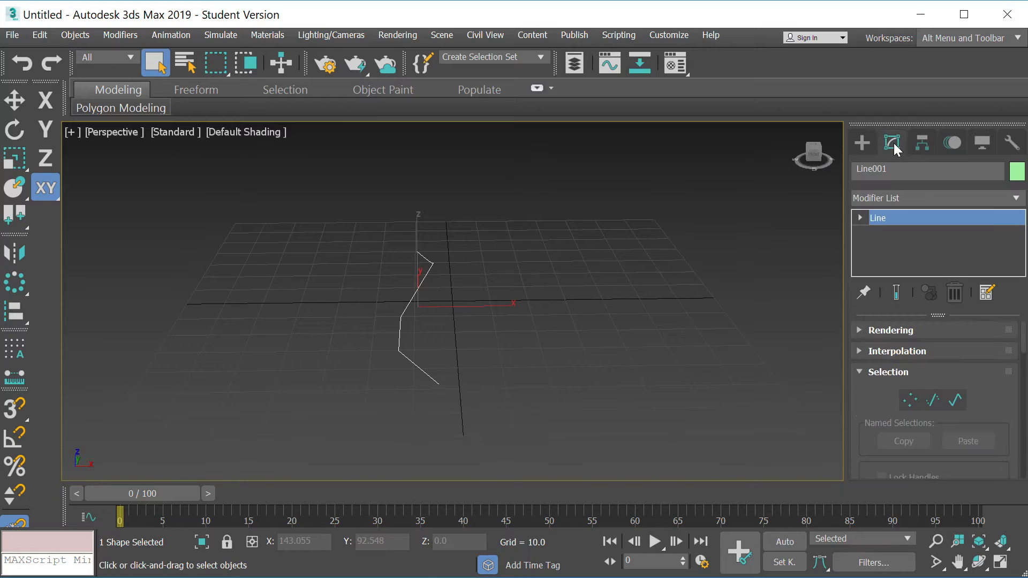
left_click(859, 217)
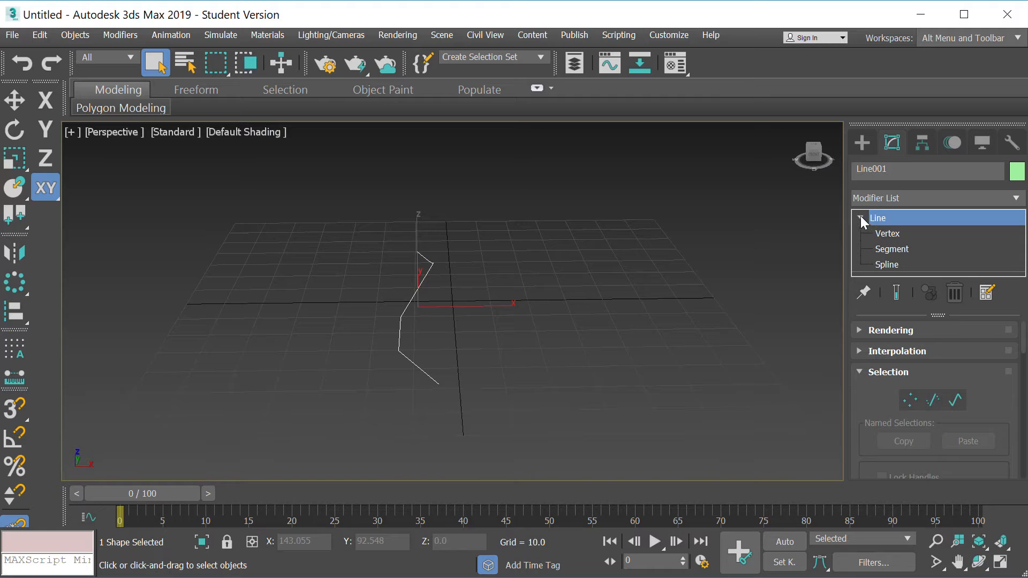
left_click(888, 235)
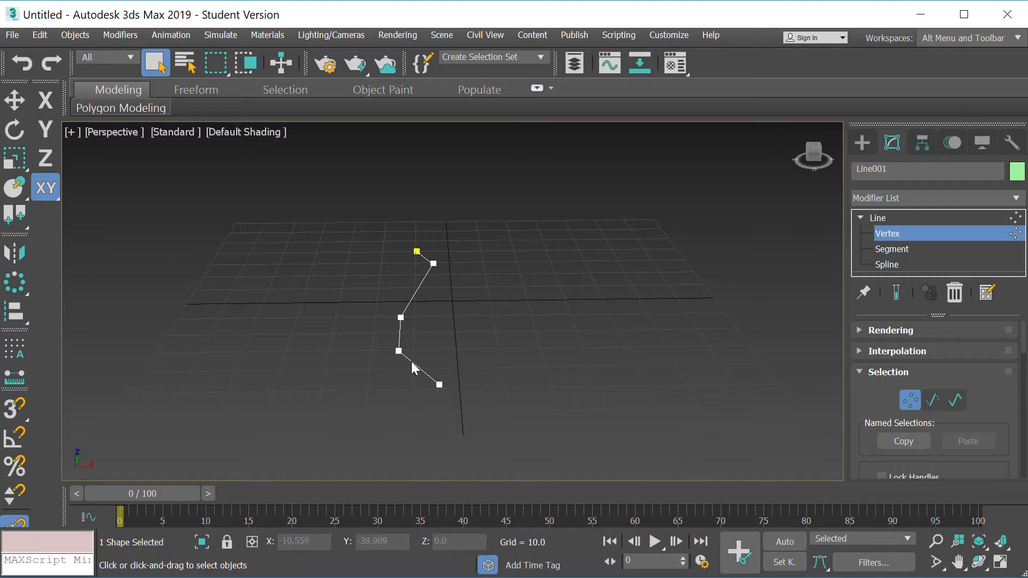
right_click(433, 262)
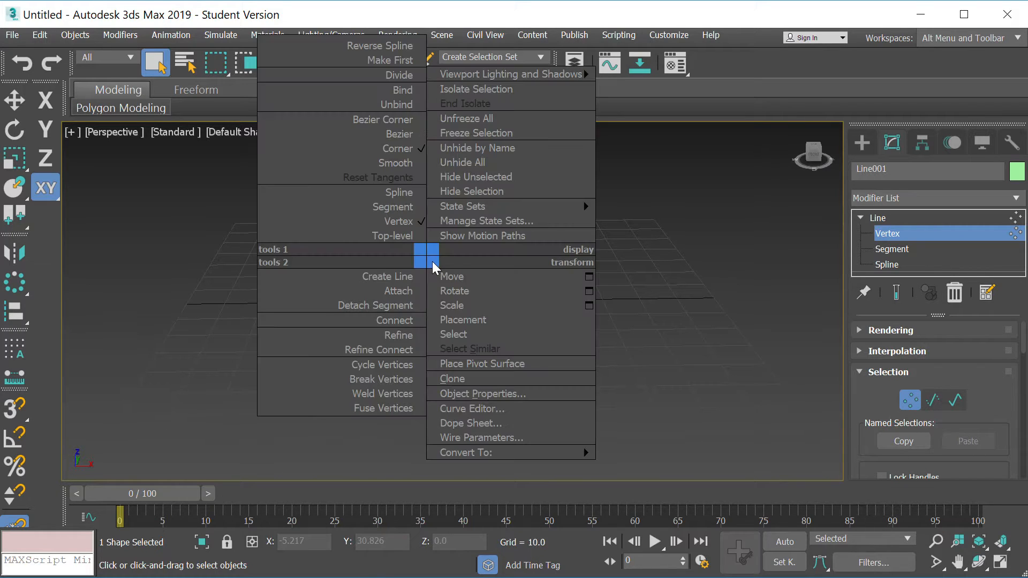
left_click(398, 138)
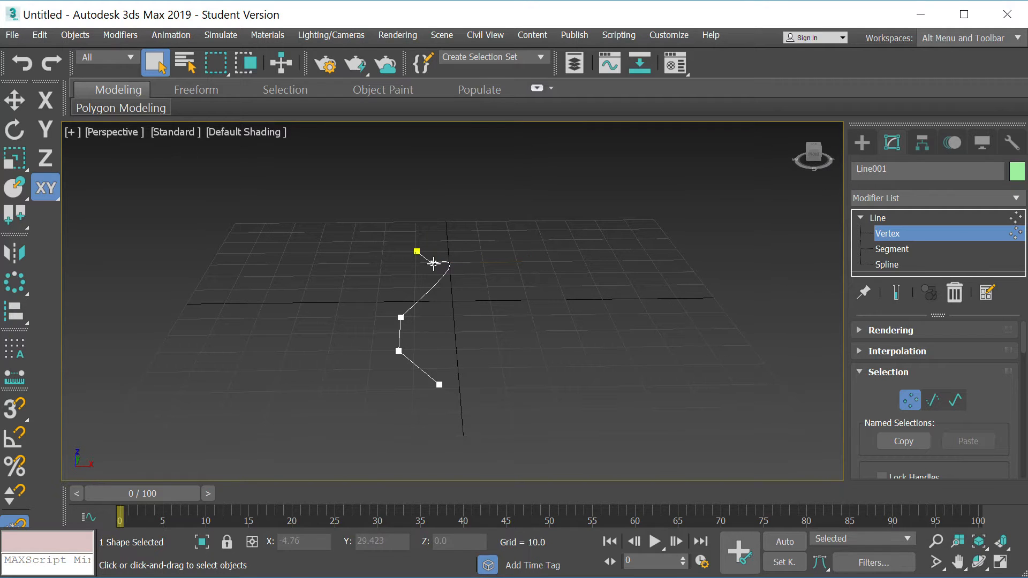
left_click(471, 261)
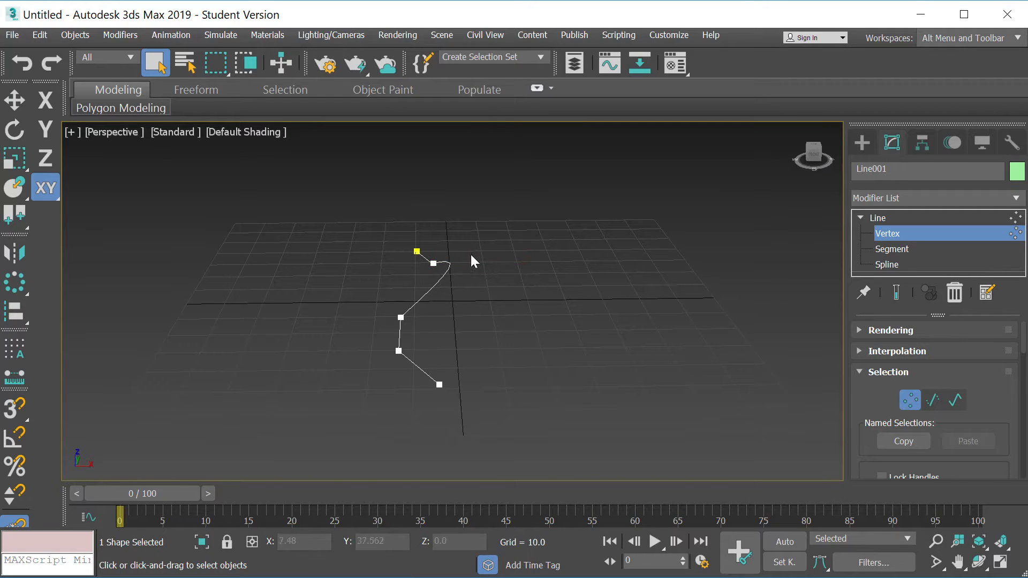
left_click(433, 264)
left_click(472, 242)
Convert the line's third and fourth vertices to Bezier to smooth the lower curve
left_click(401, 316)
right_click(400, 317)
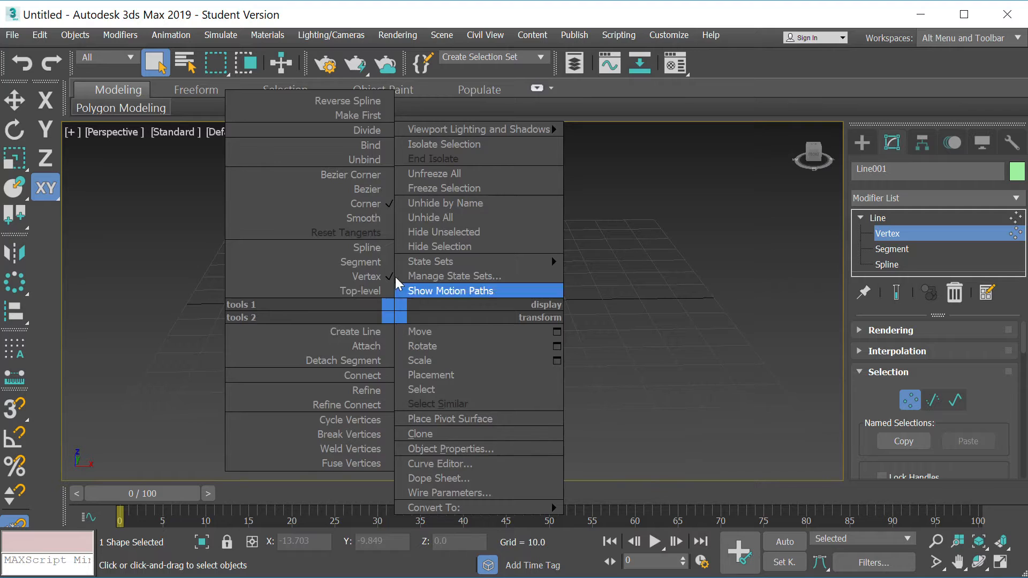
left_click(372, 188)
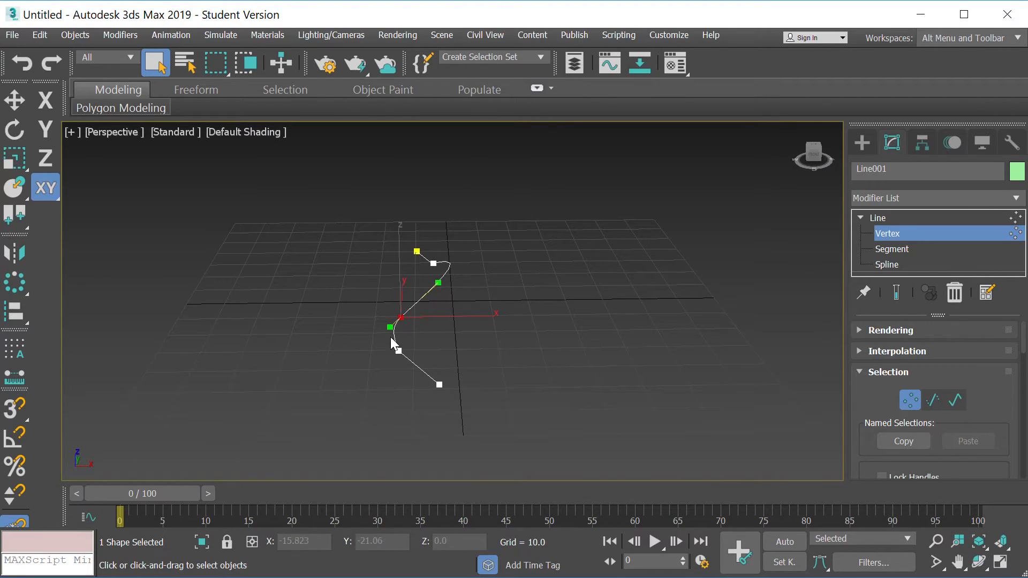
left_click(398, 352)
right_click(399, 351)
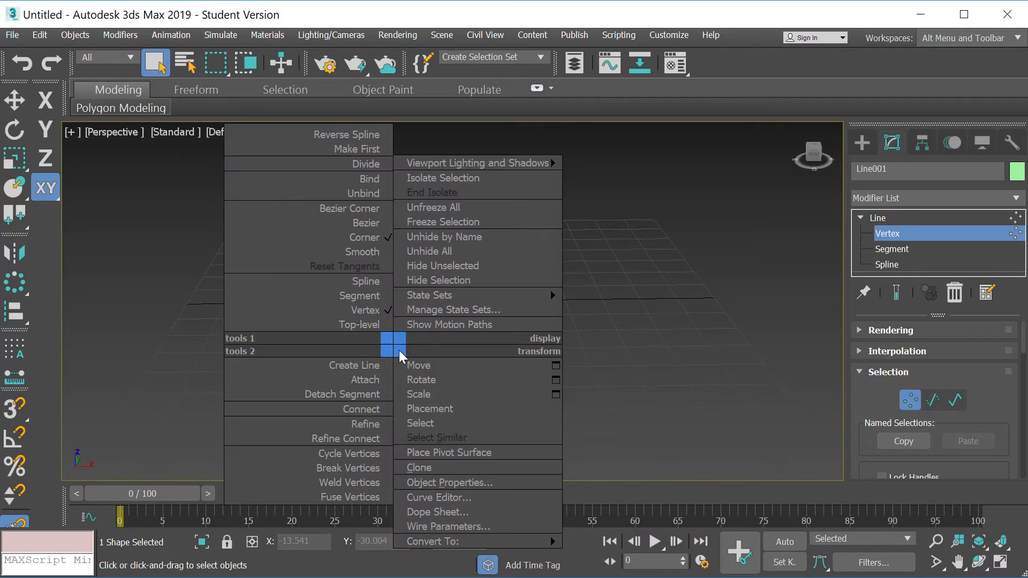
left_click(364, 226)
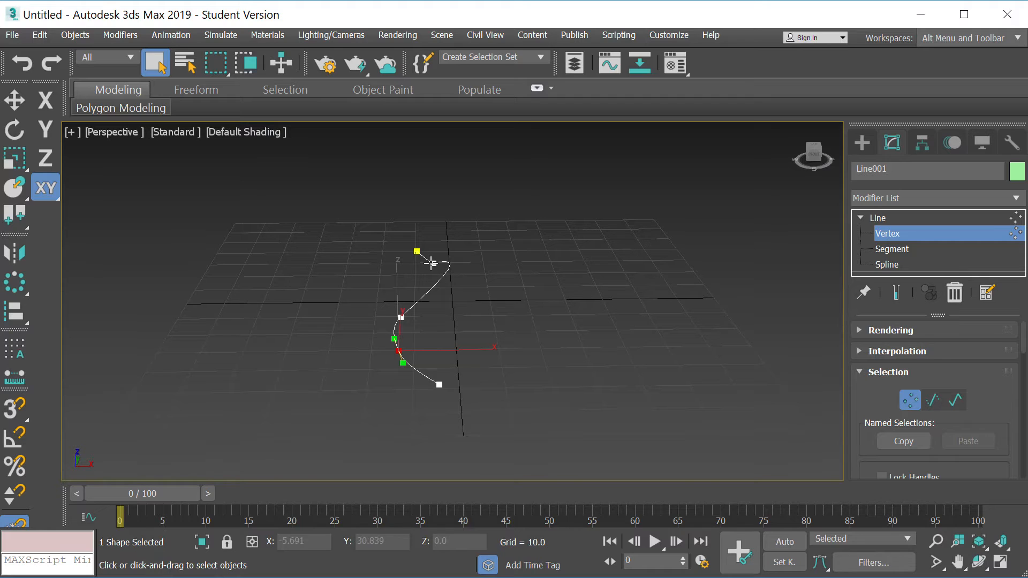
Move the first and second vertices at the far end of the line slightly in the negative X direction
left_click(418, 252)
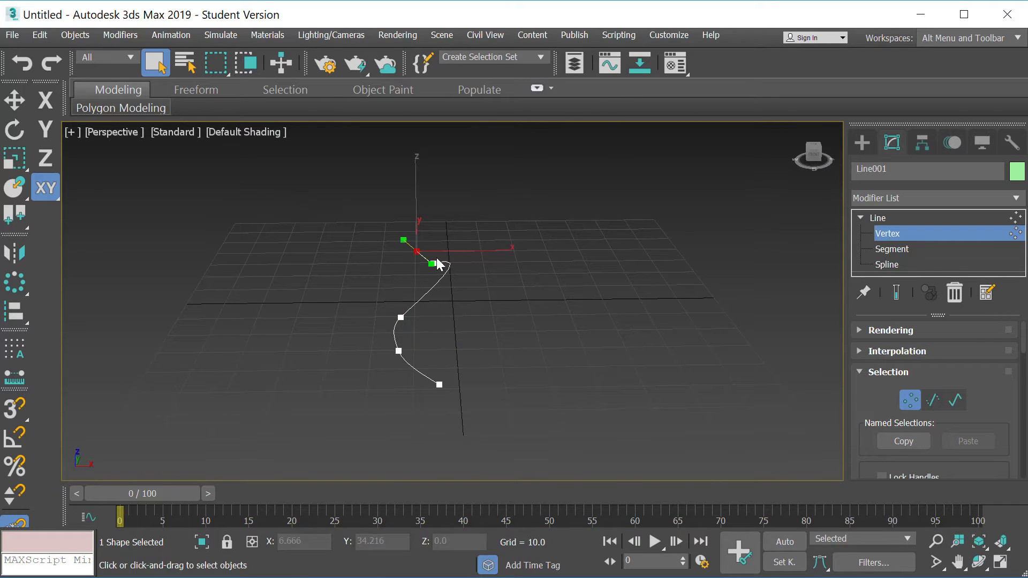
left_click(15, 101)
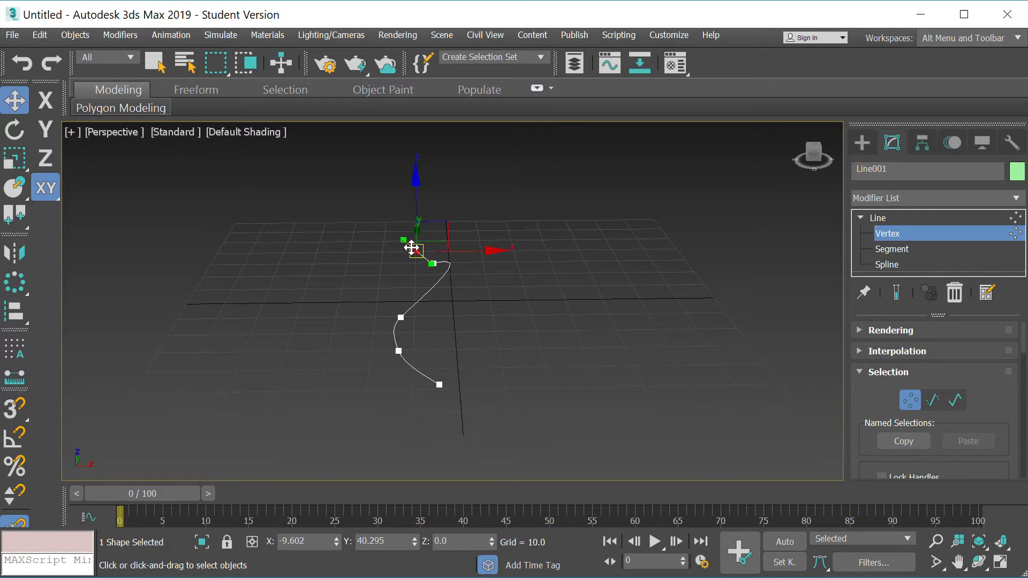
mouse_move(486, 250)
left_mouse_down()
mouse_move(497, 246)
mouse_move(477, 243)
left_mouse_up()
left_click(434, 262)
left_click_drag(511, 265, 492, 263)
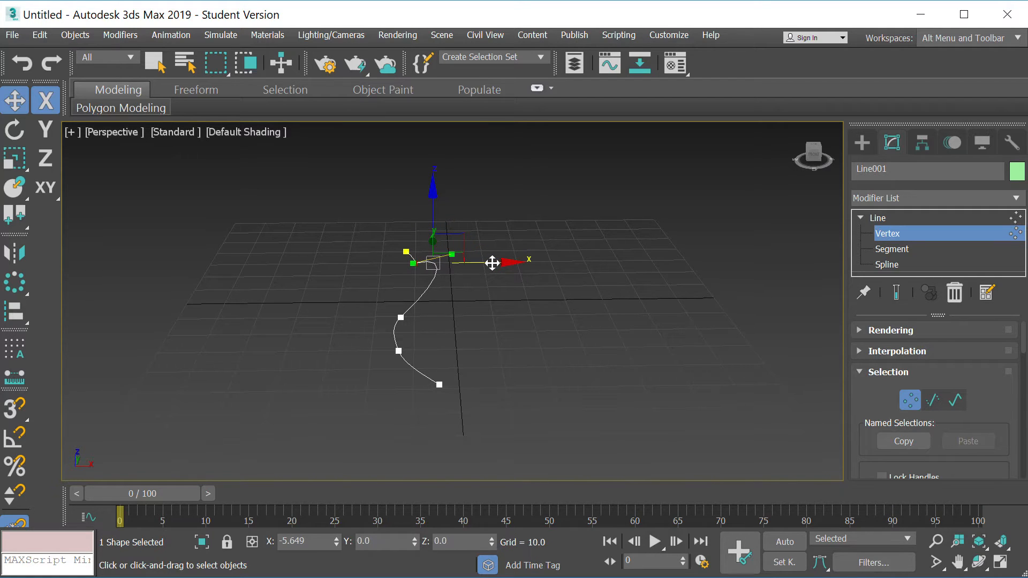
left_click(527, 299)
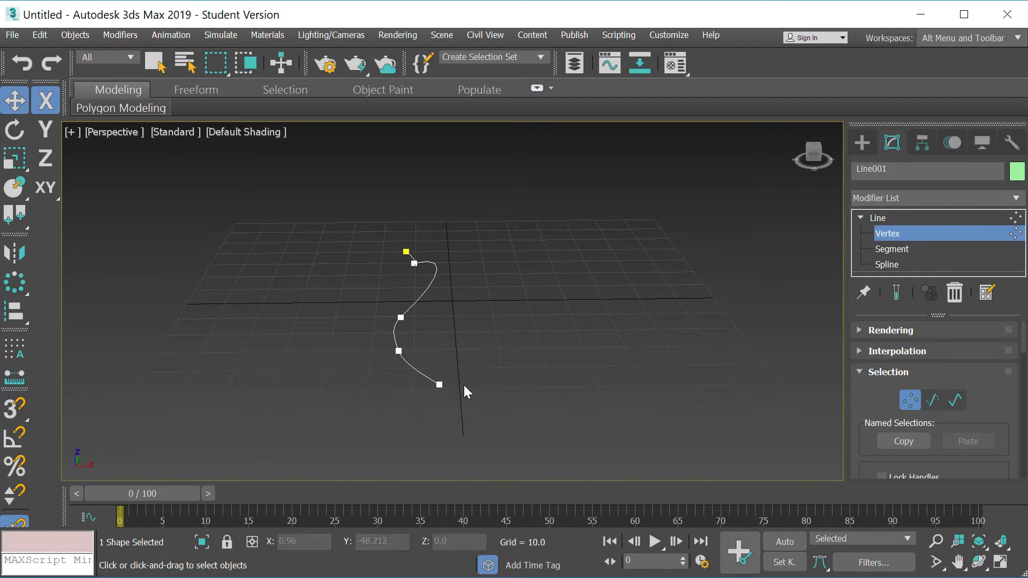
Return to the whole line and apply the Lathe modifier to it
left_click(873, 218)
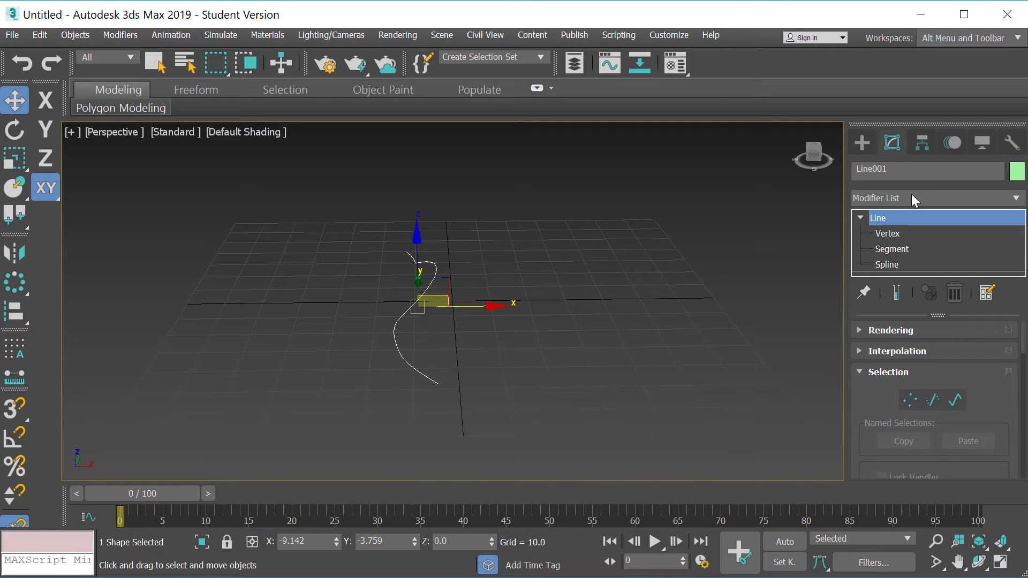
left_click(1016, 199)
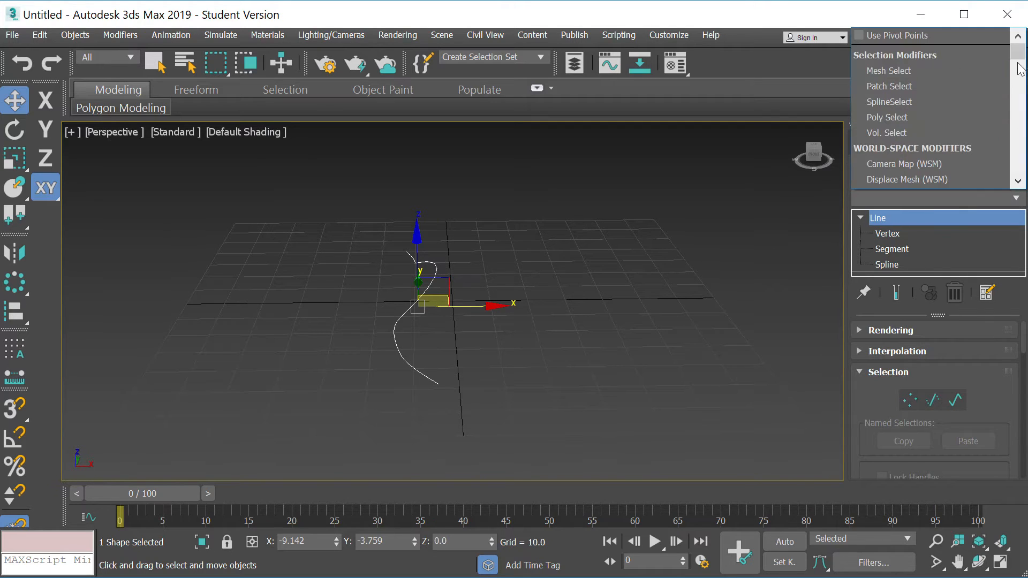
left_click_drag(1018, 53, 1012, 97)
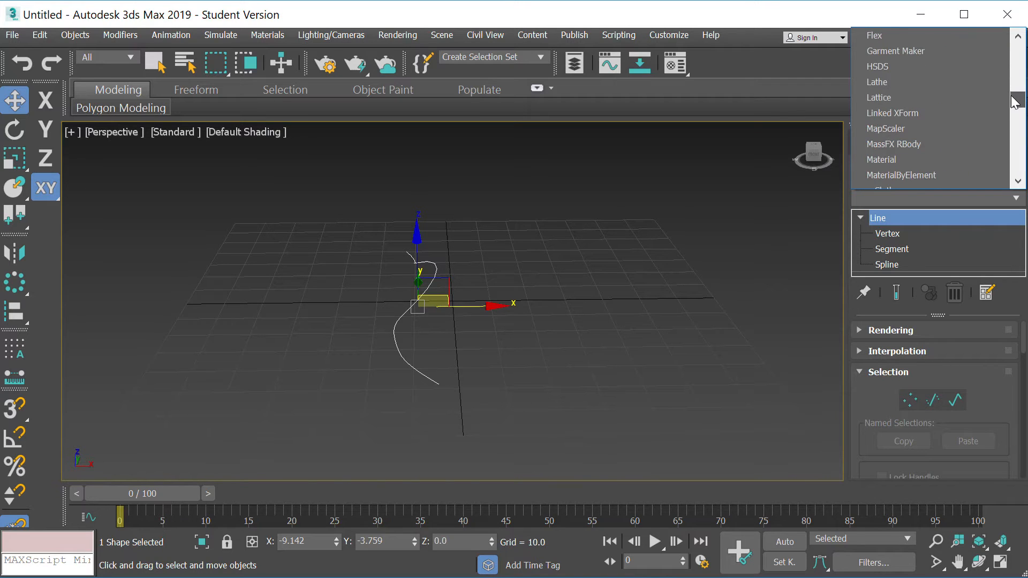
left_click(877, 82)
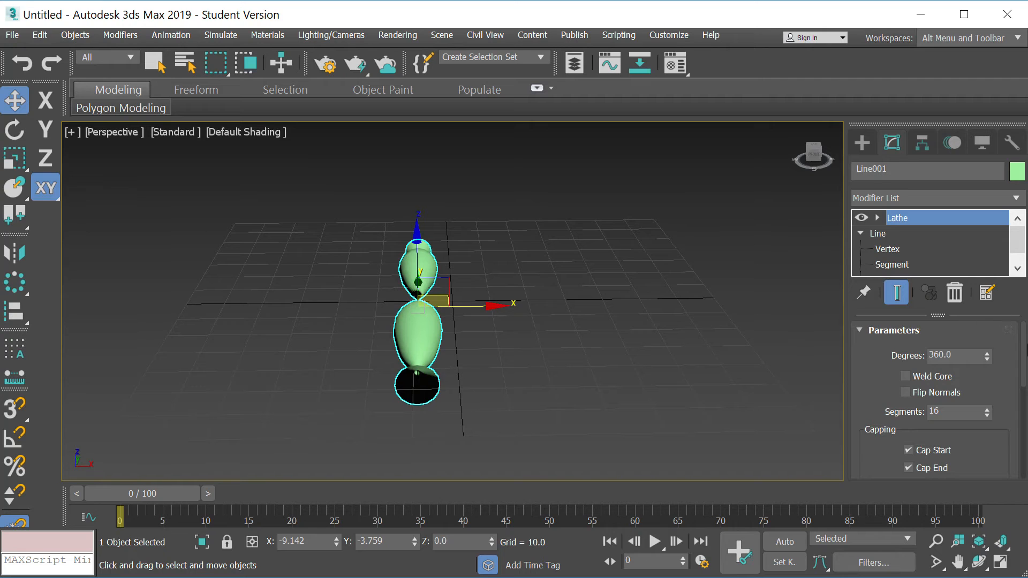
Try the Min and Center alignments of the Lathe axis, and settle on Max
mouse_move(1023, 353)
left_mouse_down()
mouse_move(1024, 447)
mouse_move(1024, 361)
left_mouse_up()
left_click_drag(1025, 358, 1024, 425)
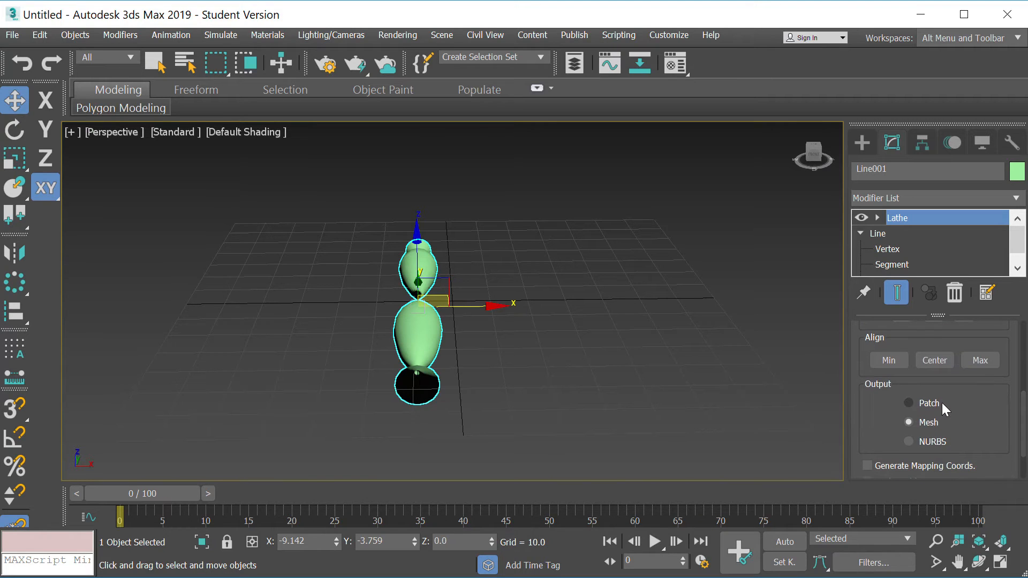
left_click(889, 361)
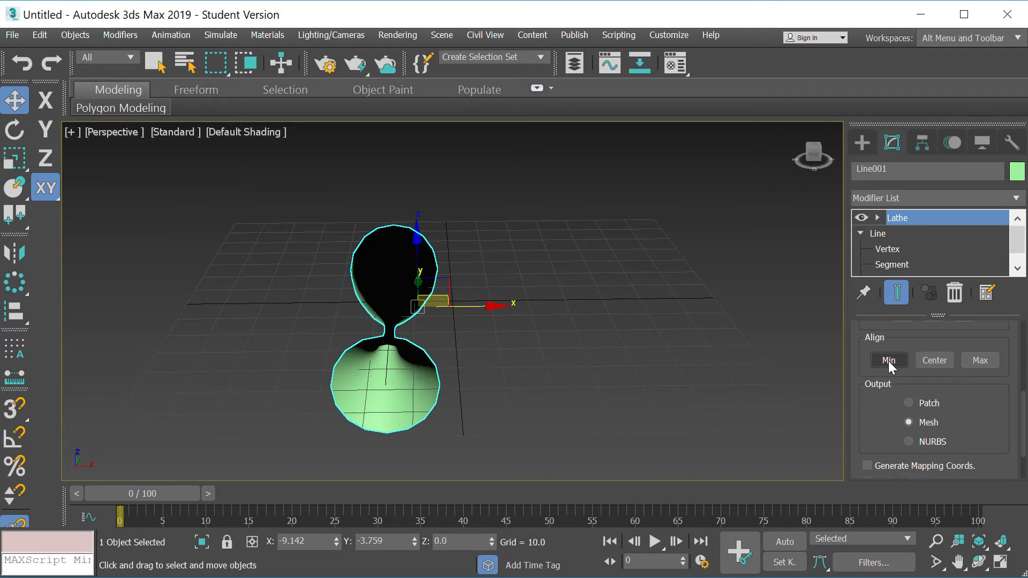
left_click(934, 360)
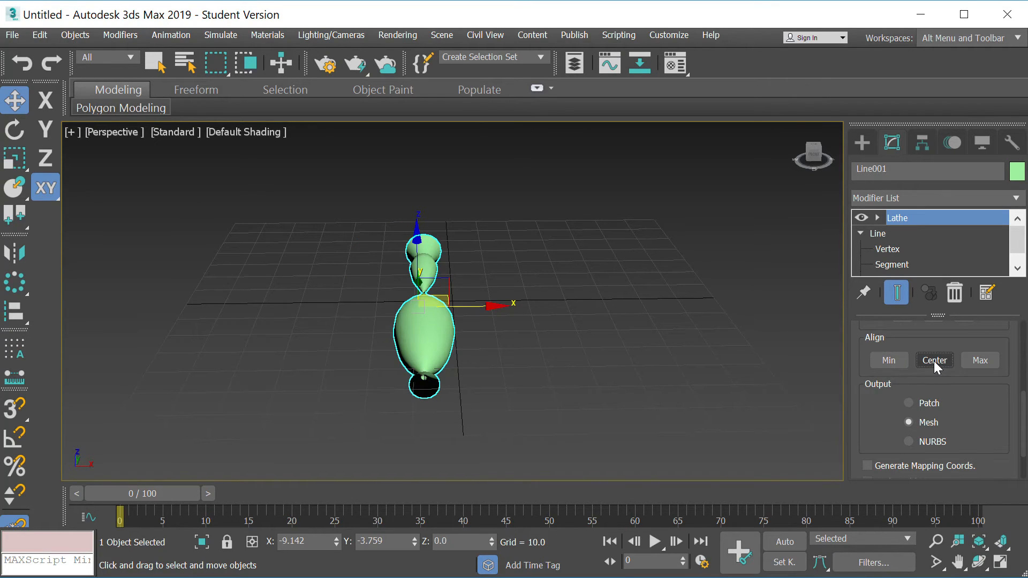
left_click(981, 360)
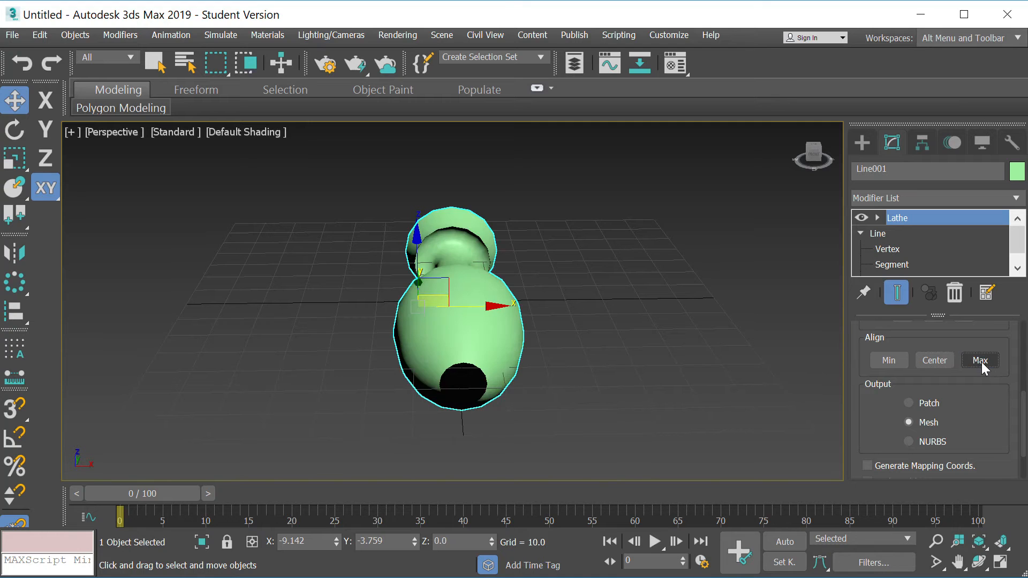
Rotate the lathed vase about 85 degrees around the X axis so that it stands upright
mouse_move(814, 152)
left_mouse_down()
mouse_move(819, 190)
mouse_move(817, 164)
left_mouse_up()
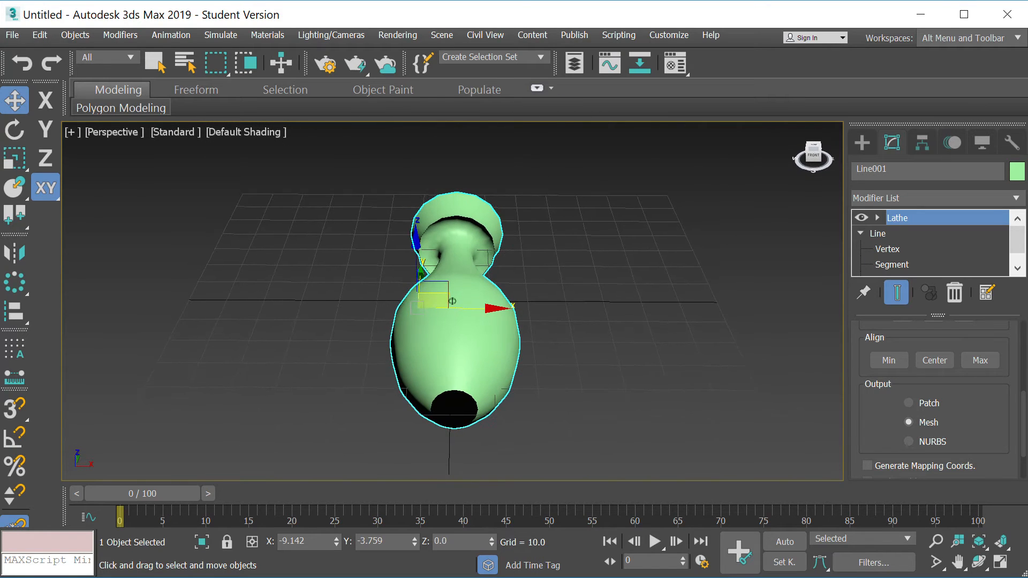
left_click(16, 129)
left_click_drag(413, 256, 414, 295)
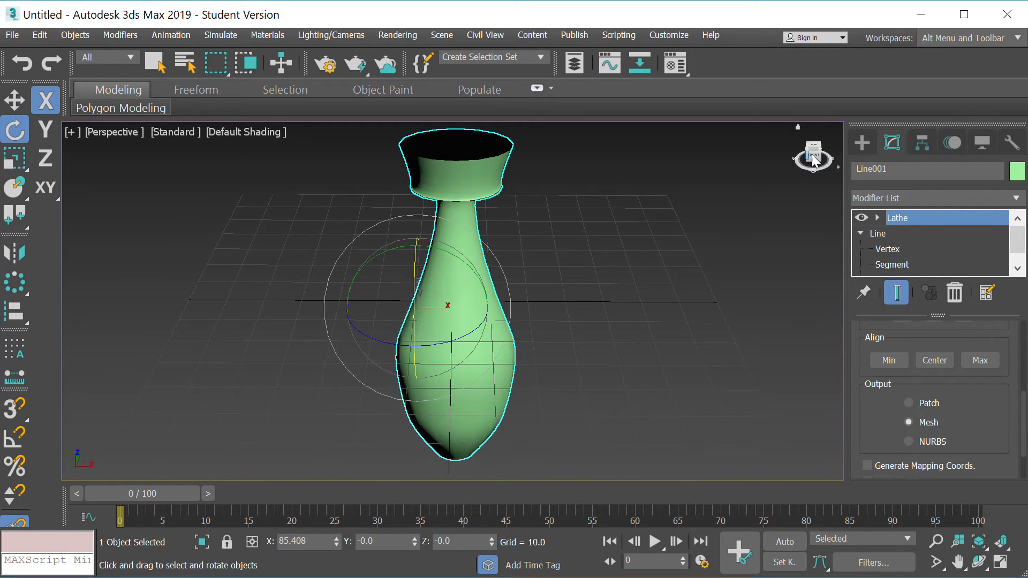
mouse_move(811, 155)
left_mouse_down()
mouse_move(723, 144)
mouse_move(771, 152)
mouse_move(805, 141)
left_mouse_up()
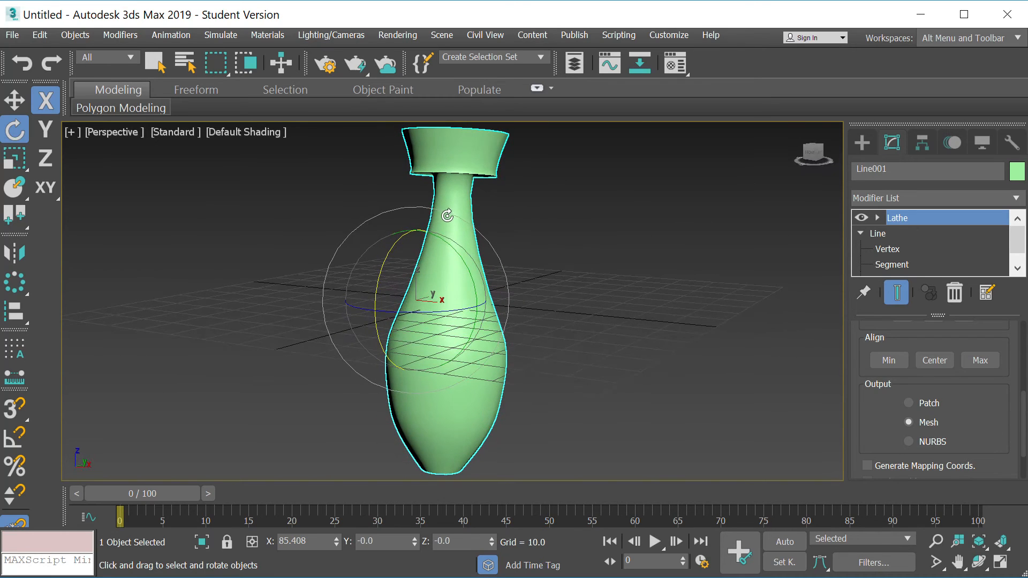
left_click(15, 100)
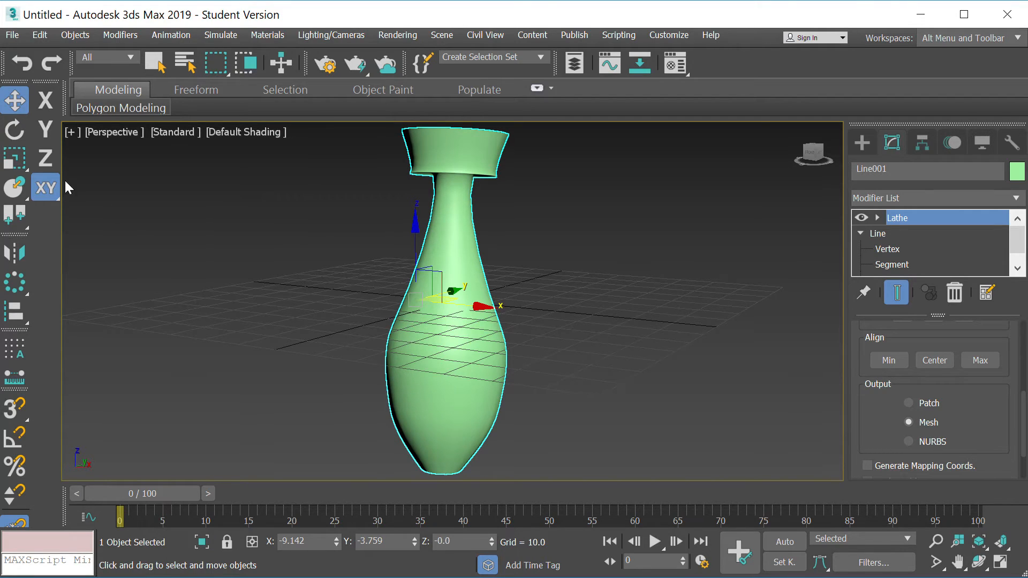
Scale the vase uniformly to about 48 percent and raise it along Z to about 18.2
left_click(16, 158)
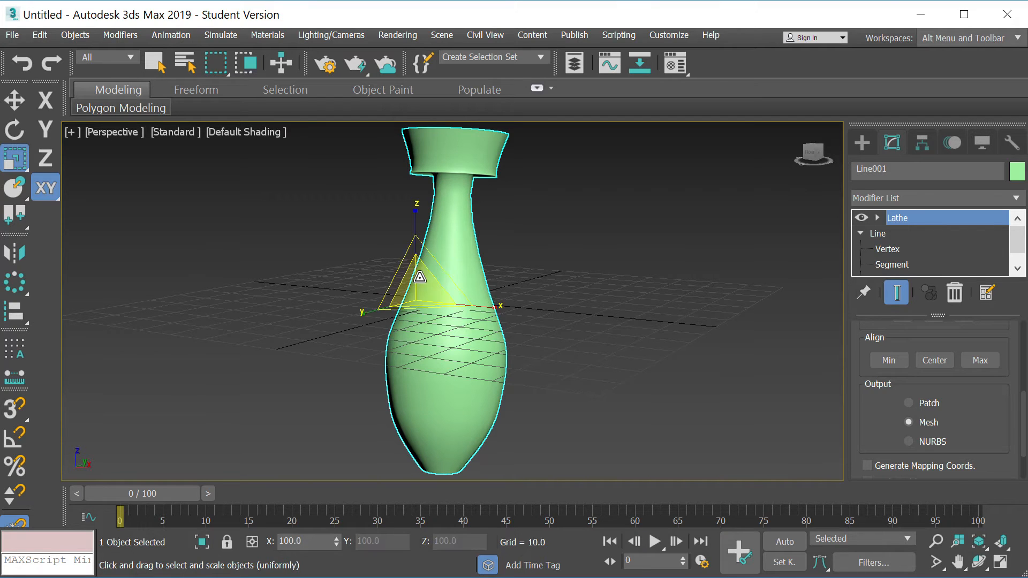
left_click_drag(414, 273, 475, 333)
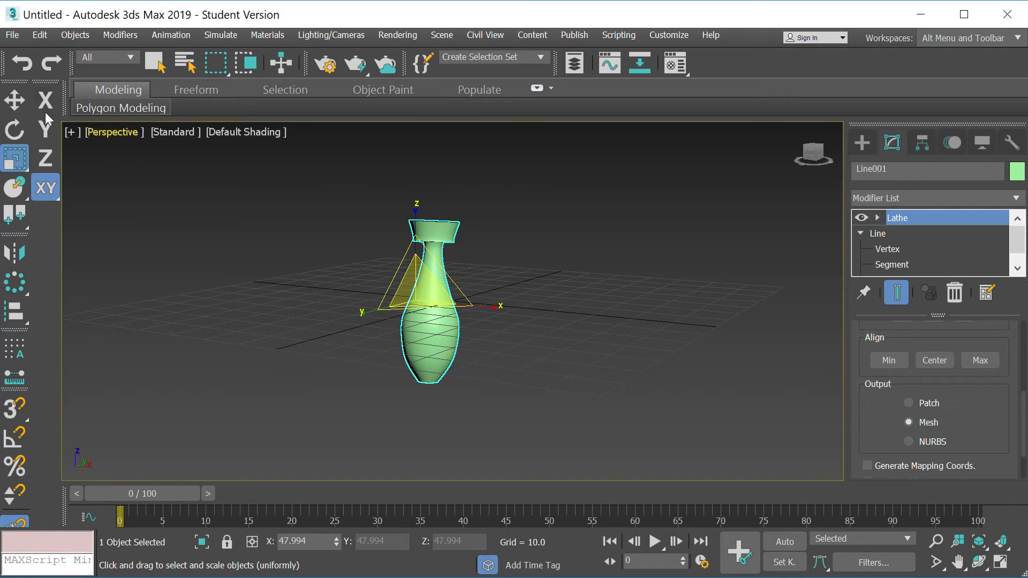
left_click(14, 100)
left_click_drag(416, 224, 419, 157)
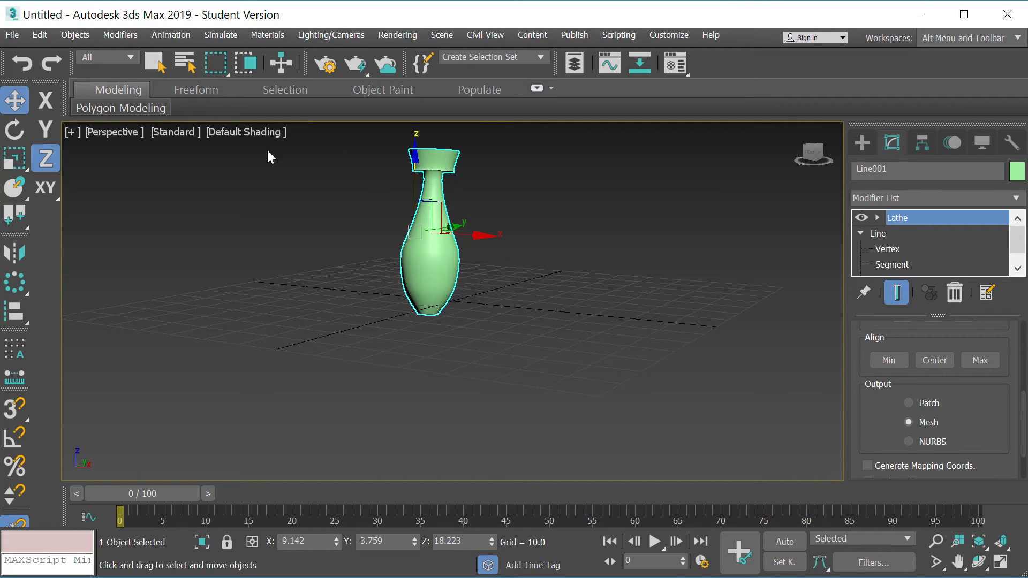
Tilt the vase slightly further upright, to about 87 degrees around the X axis
left_click(14, 129)
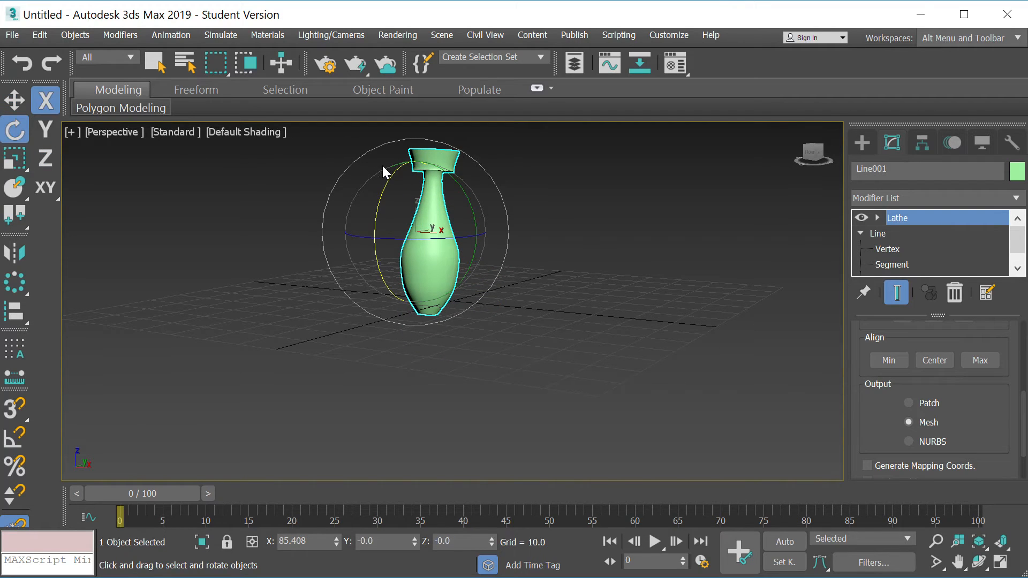
left_click_drag(382, 169, 374, 169)
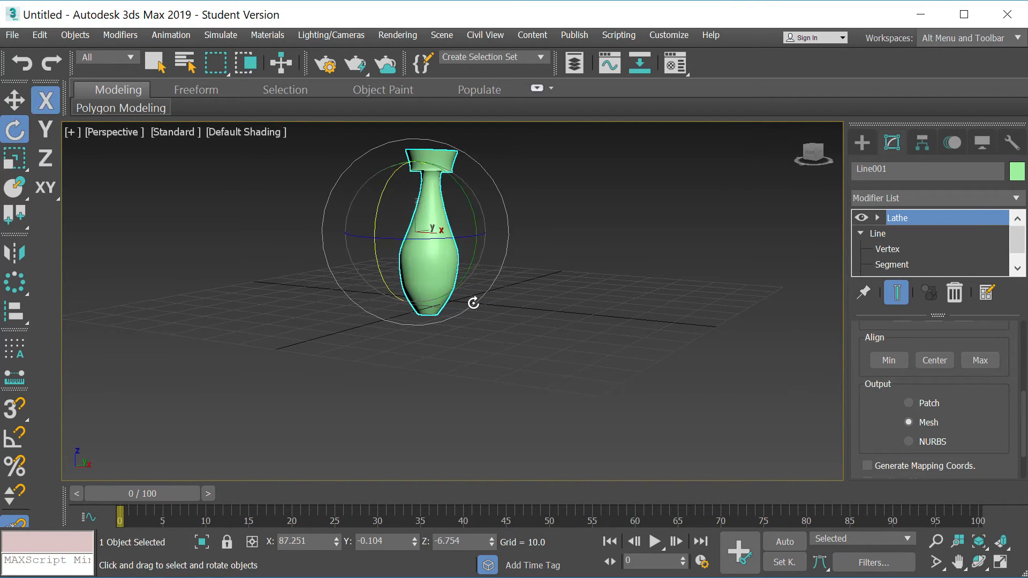
scroll(480, 314, "up", 2)
scroll(479, 314, "up", 2)
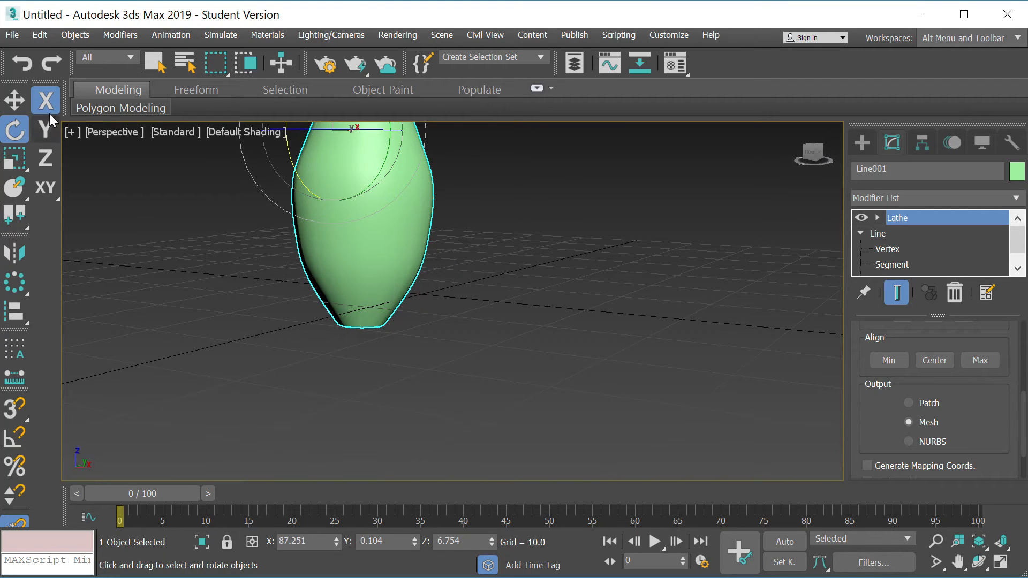
left_click(17, 101)
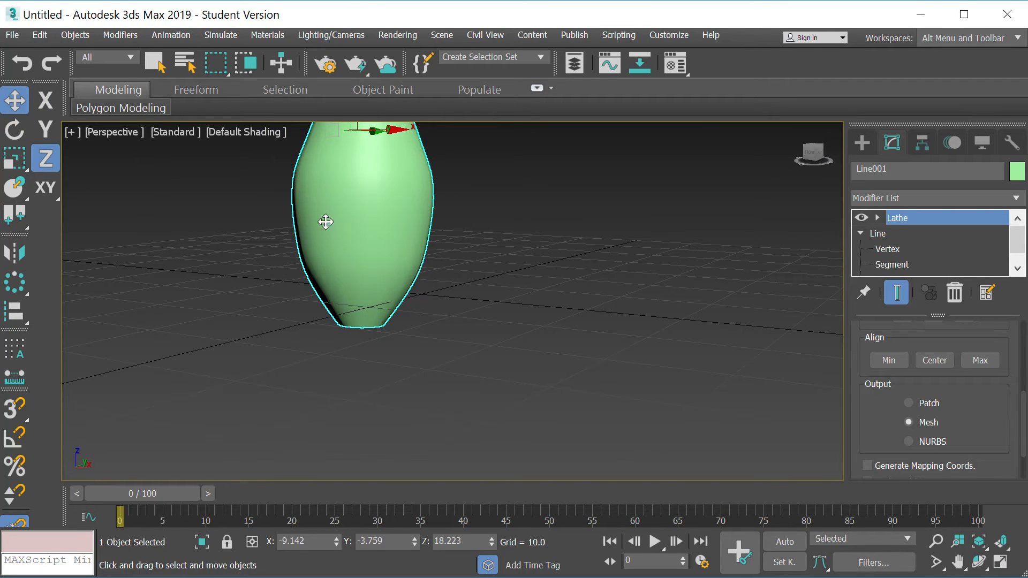
Frame the whole vase and display its mesh edges with Edged Faces shading
left_click(959, 561)
left_click_drag(621, 304, 684, 429)
scroll(636, 360, "down", 2)
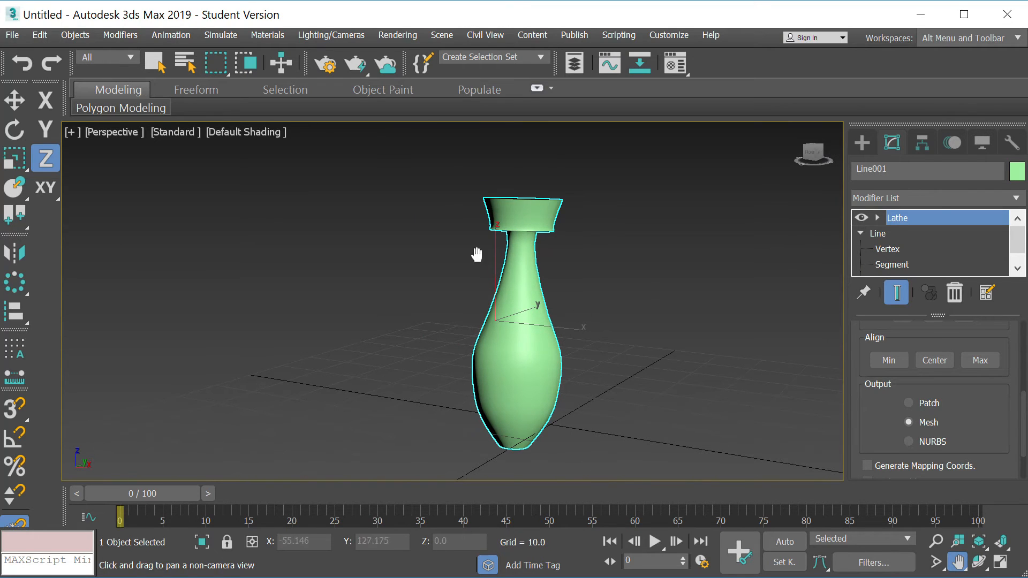
left_click(241, 132)
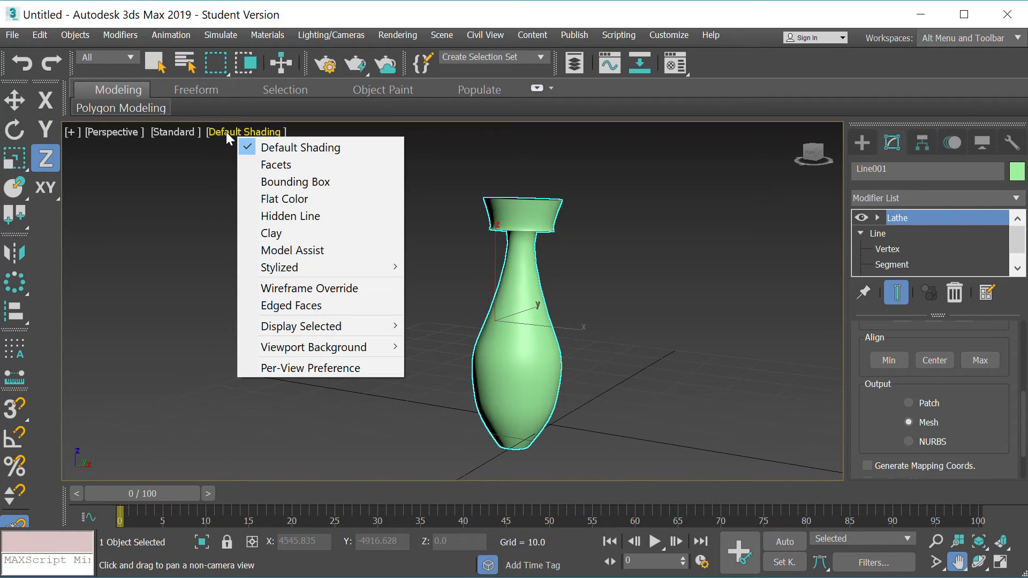
left_click(285, 306)
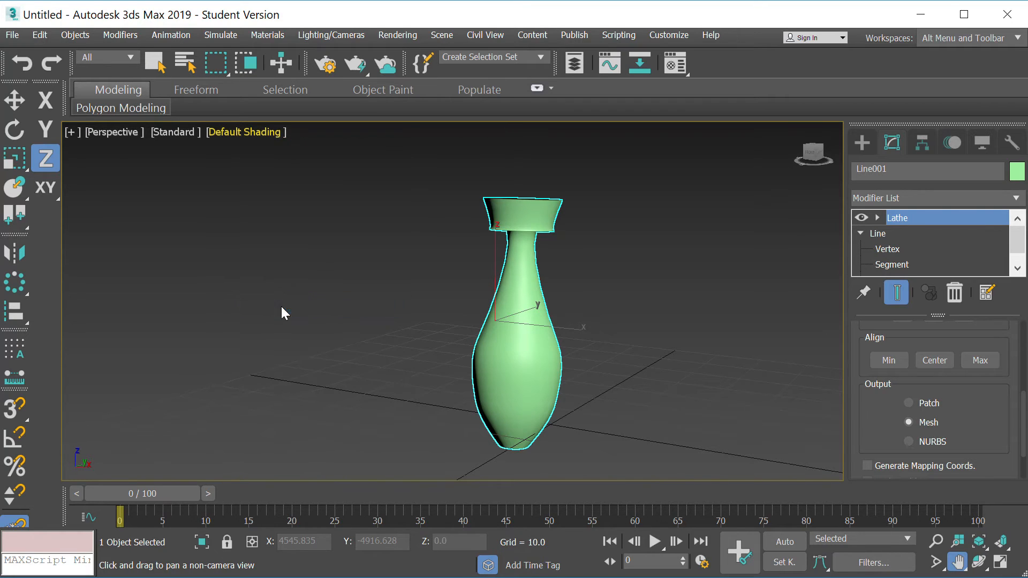
scroll(648, 289, "up", 3)
scroll(649, 289, "down", 3)
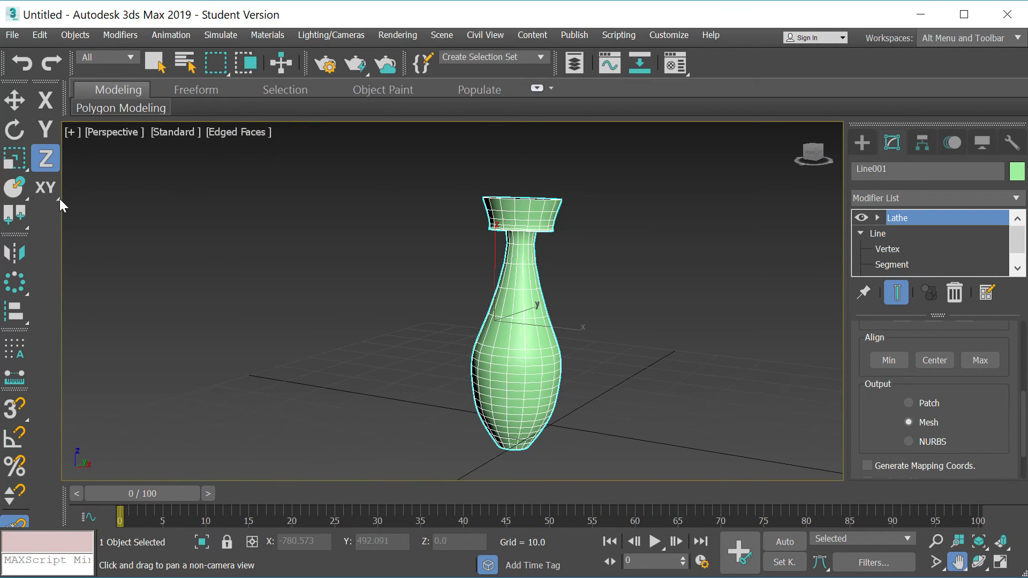
Convert the lathed vase to an Editable Poly
left_click(15, 100)
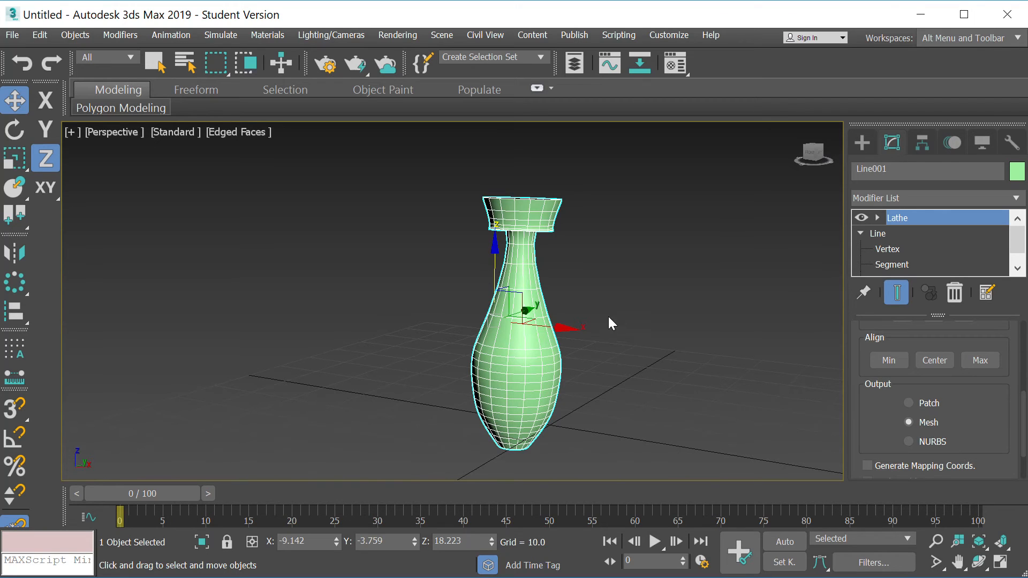
right_click(526, 282)
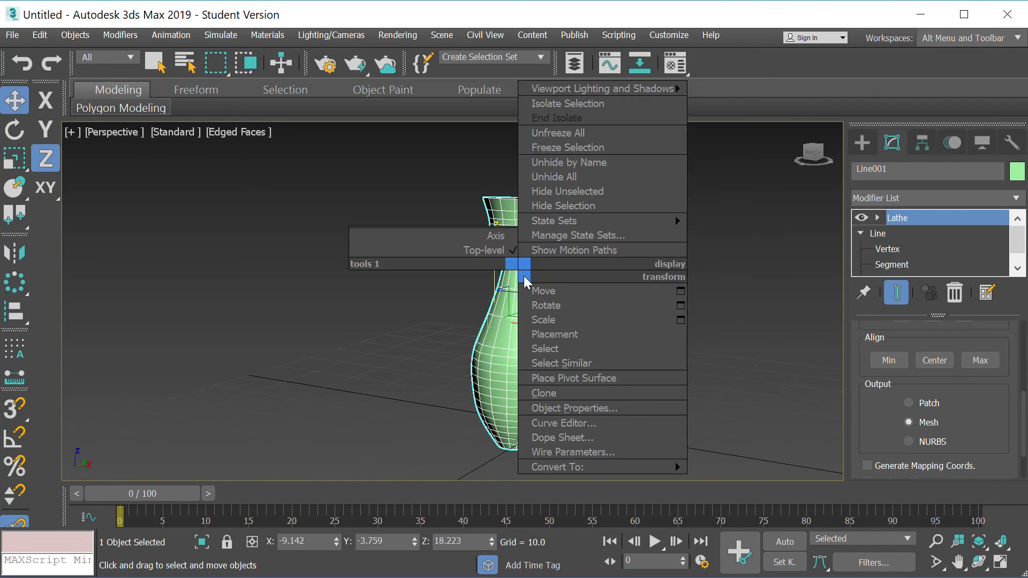
mouse_move(540, 465)
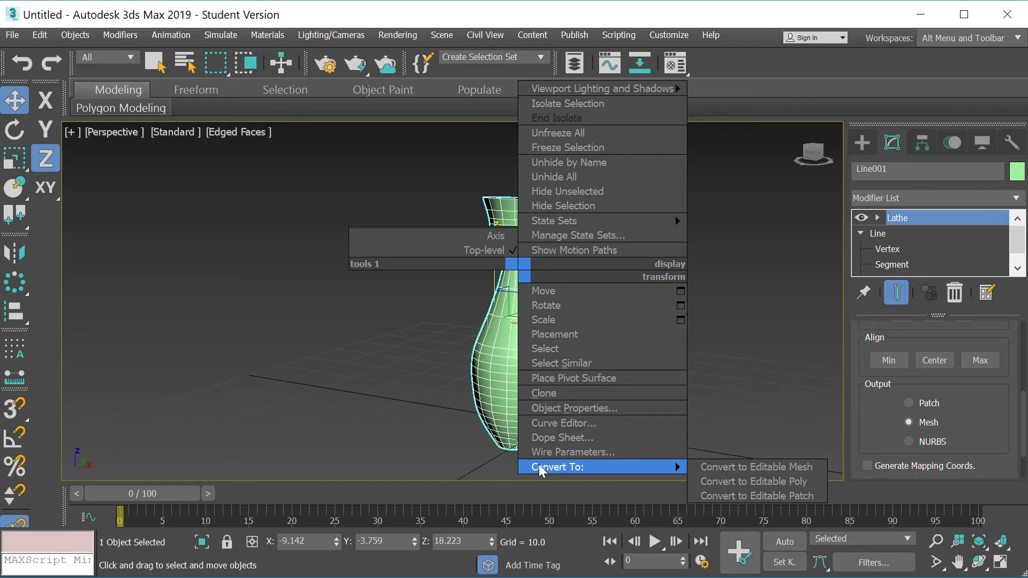
left_click(735, 483)
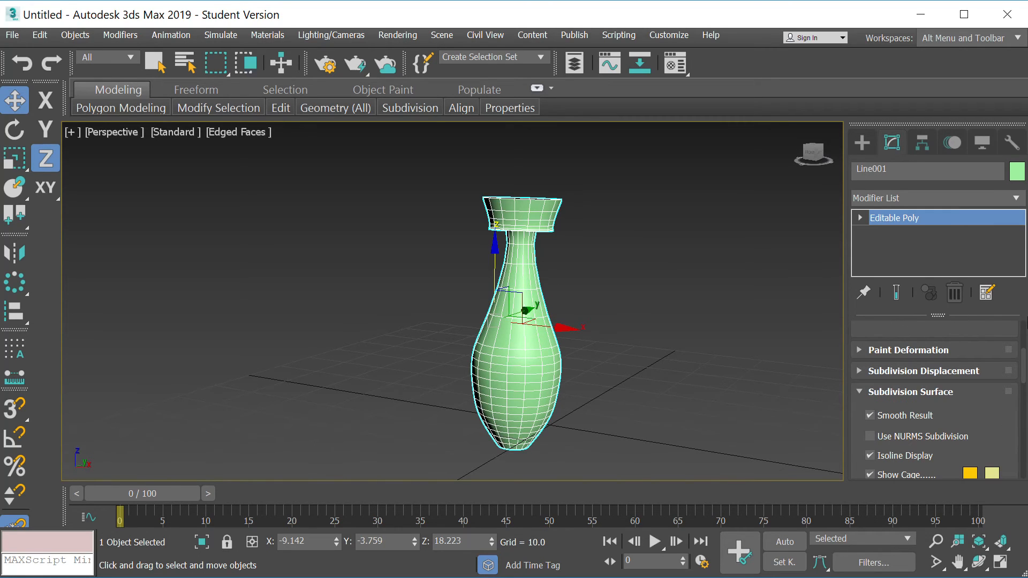
Switch the editable poly to the Polygon sub-object level for selecting faces on the vase
mouse_move(1026, 363)
left_mouse_down()
mouse_move(1027, 372)
mouse_move(1026, 339)
mouse_move(1024, 463)
mouse_move(1024, 343)
left_mouse_up()
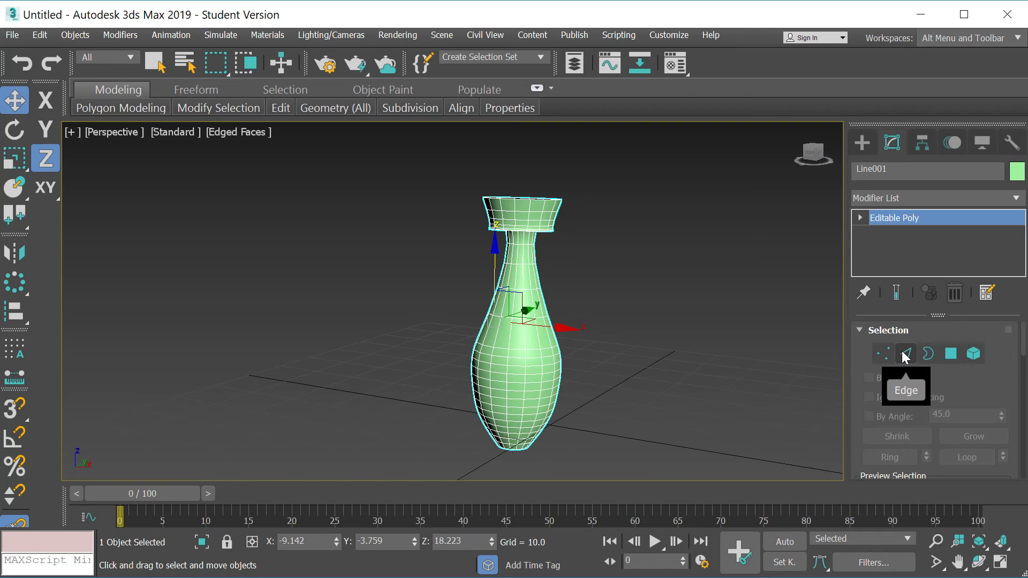
left_click(928, 354)
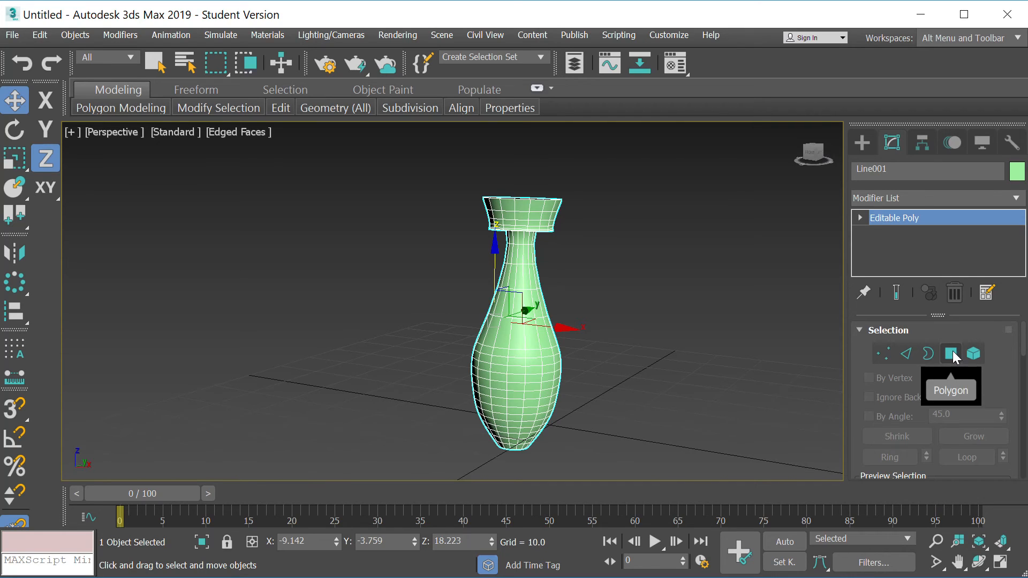
left_click(951, 354)
scroll(597, 305, "up", 3)
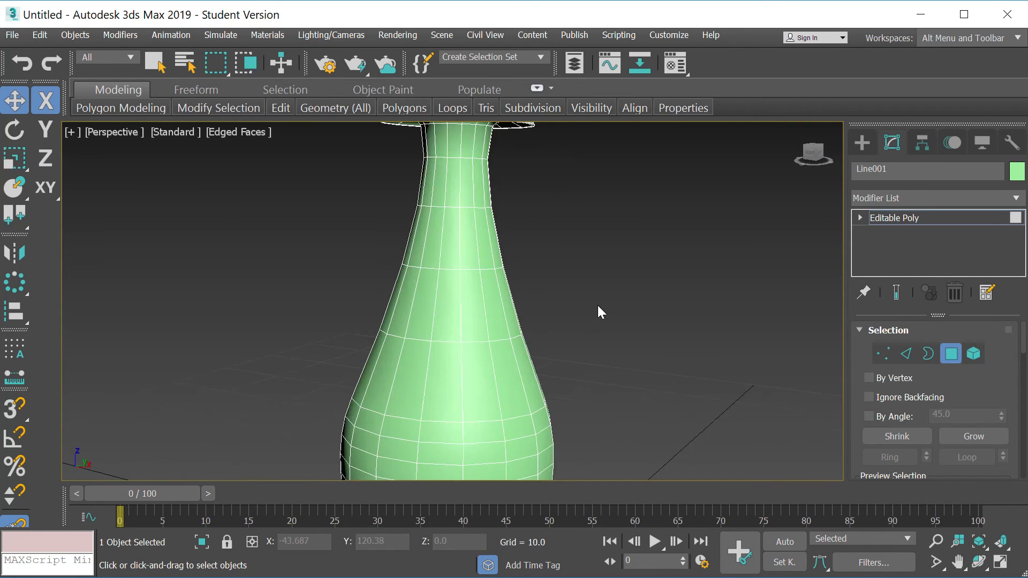
scroll(598, 305, "down", 4)
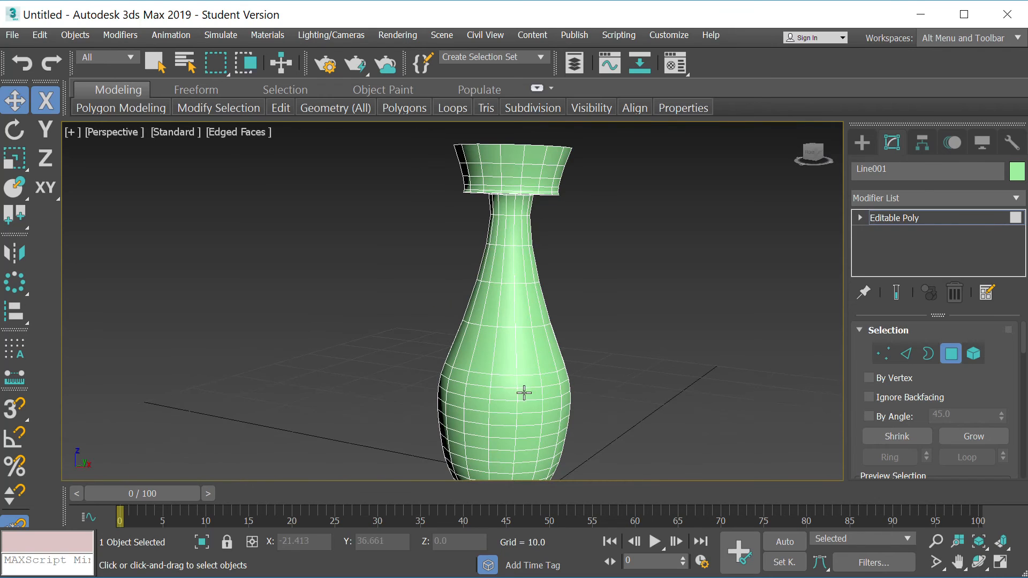
Delete a two-by-two block of adjacent polygons on the front of the vase's body to open a rectangular hole
left_click(505, 383)
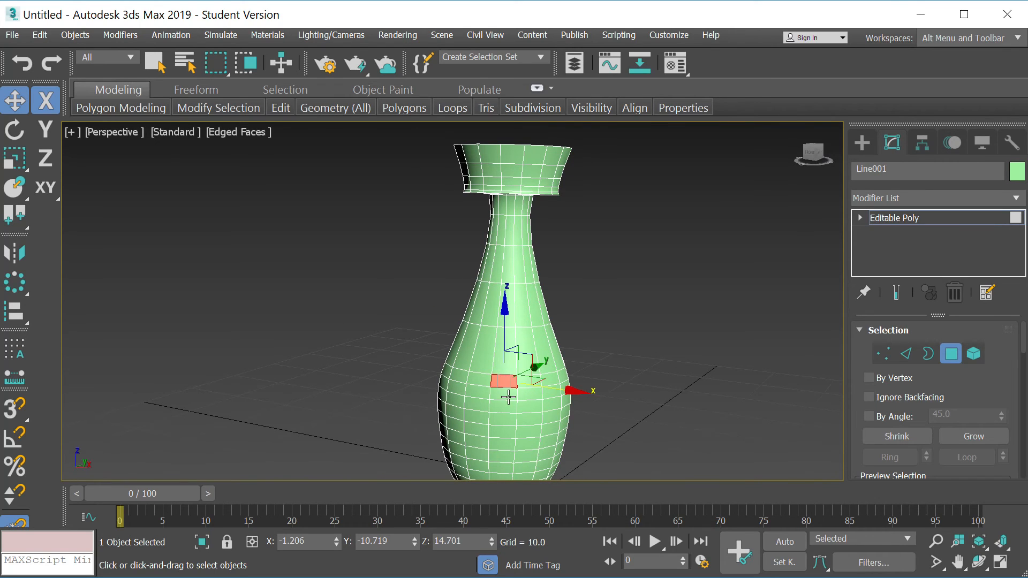
key("Delete")
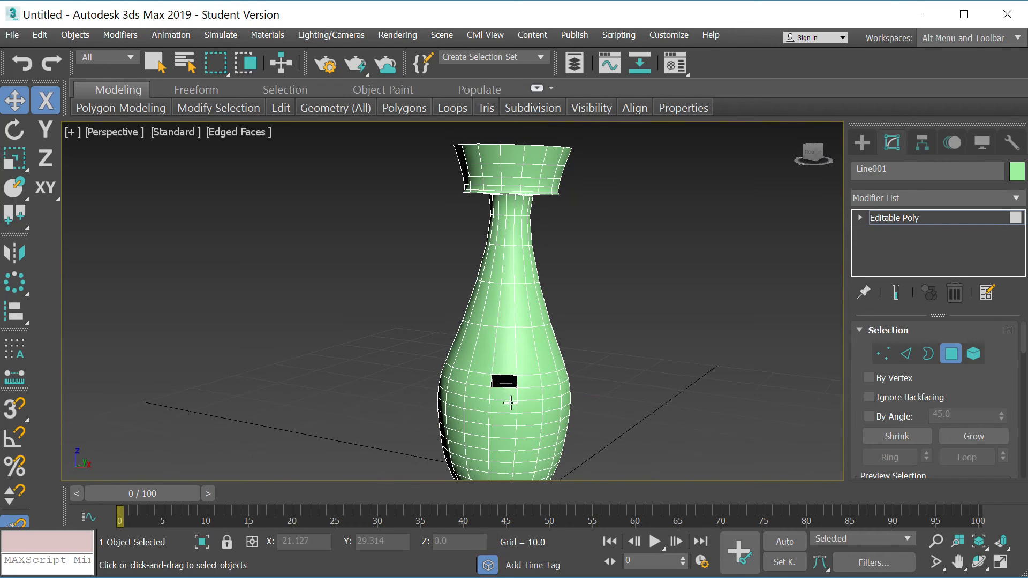
left_click(530, 381)
key("Delete")
left_click(509, 394)
key("Delete")
left_click(529, 395)
key("Delete")
scroll(661, 382, "up", 3)
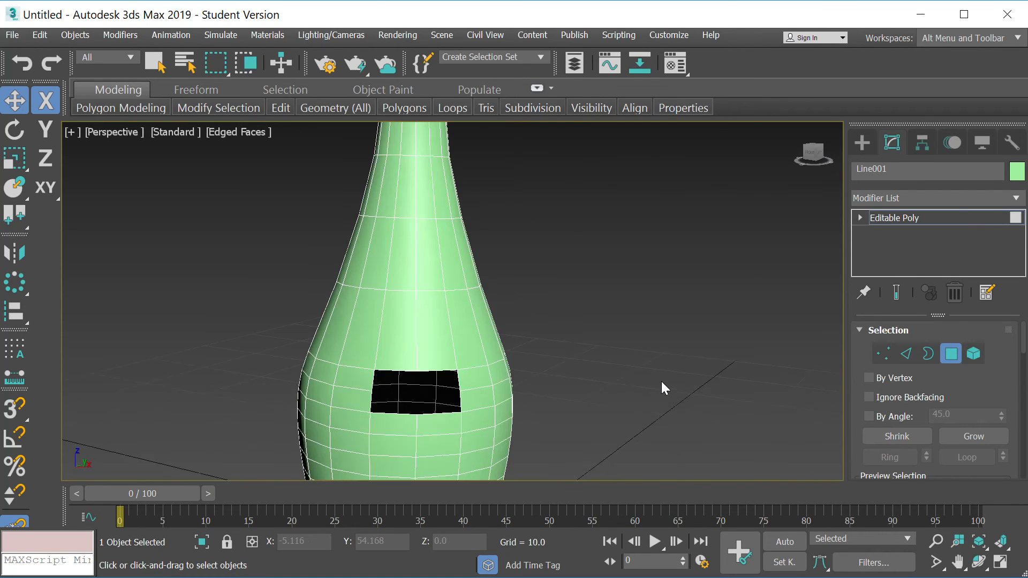
scroll(661, 381, "down", 4)
At the Edge sub-object level, select two stacked edges on the positive X side below the neck and pull them outward to about X 11.4
mouse_move(809, 154)
left_mouse_down()
mouse_move(810, 135)
mouse_move(816, 159)
left_mouse_up()
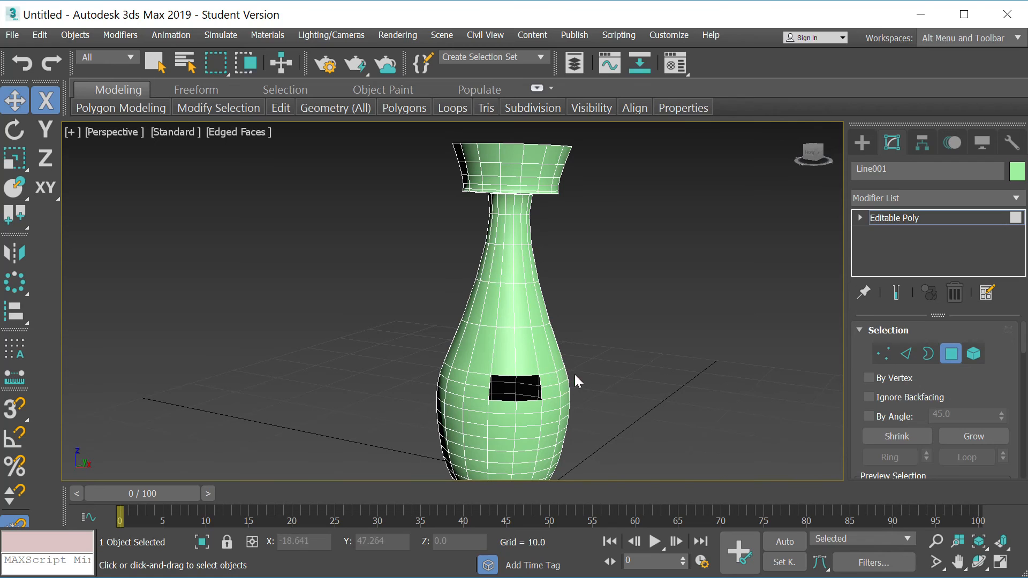
left_click(884, 358)
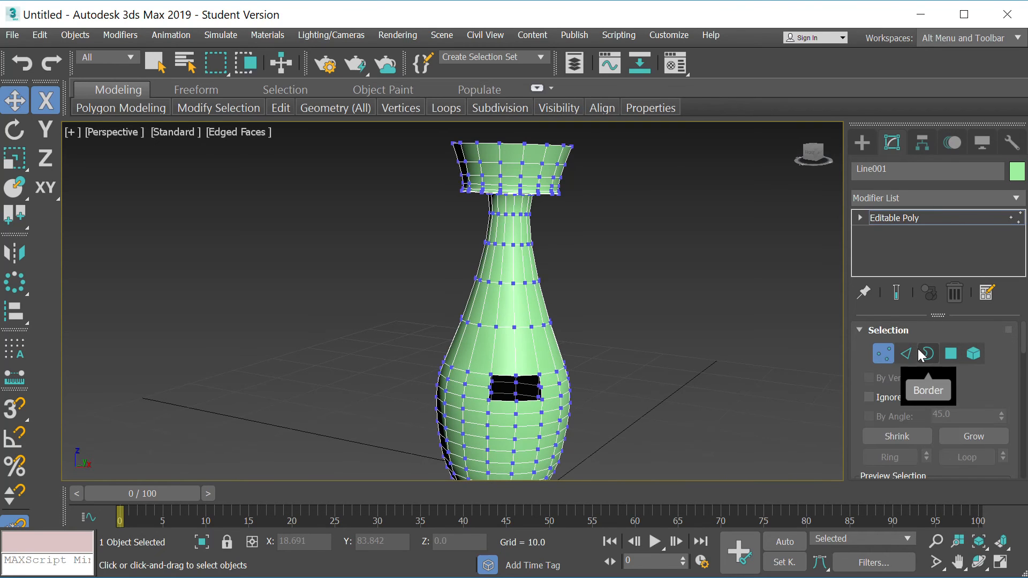
key("2")
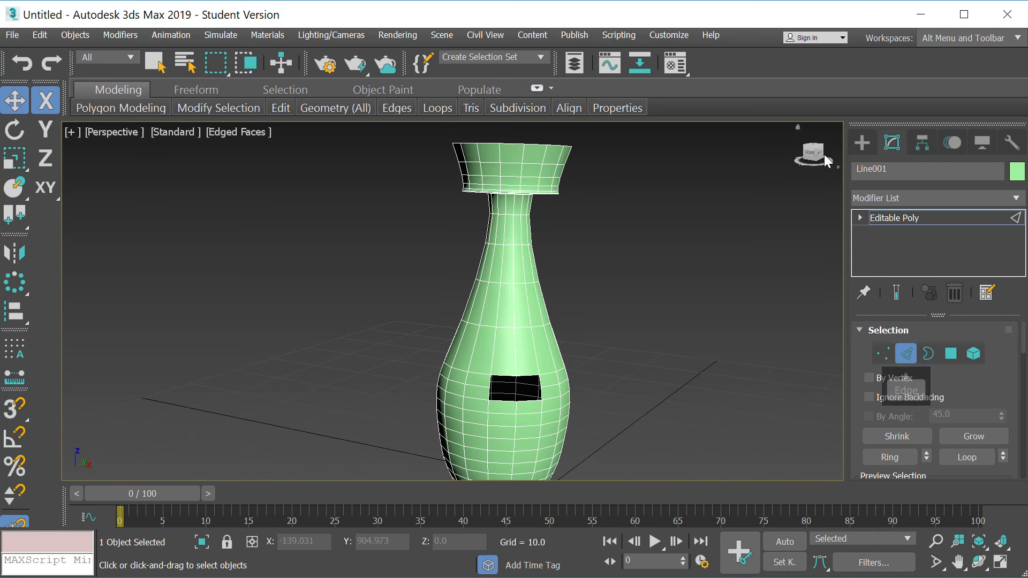
left_click_drag(818, 156, 791, 159)
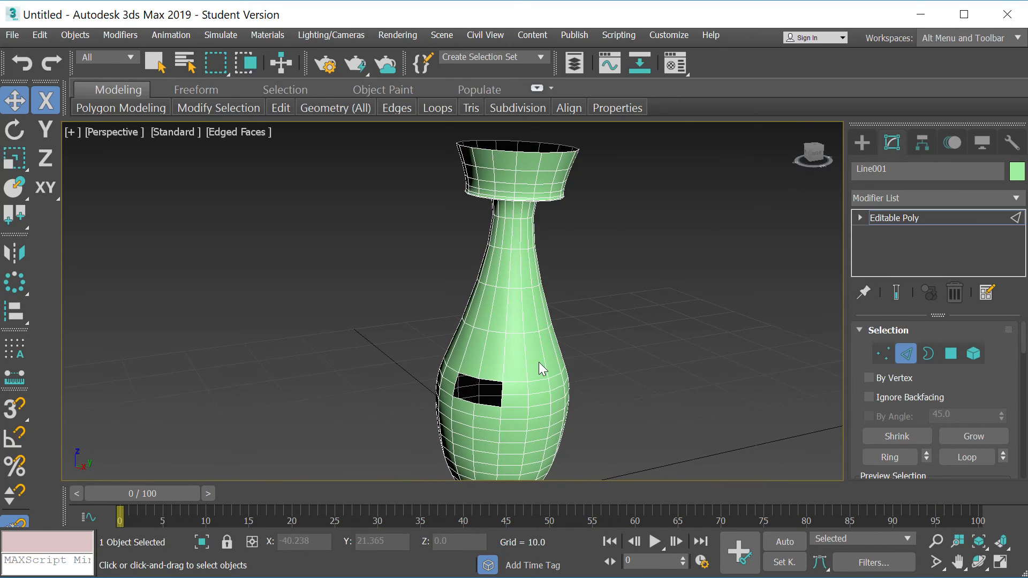
left_click(543, 354)
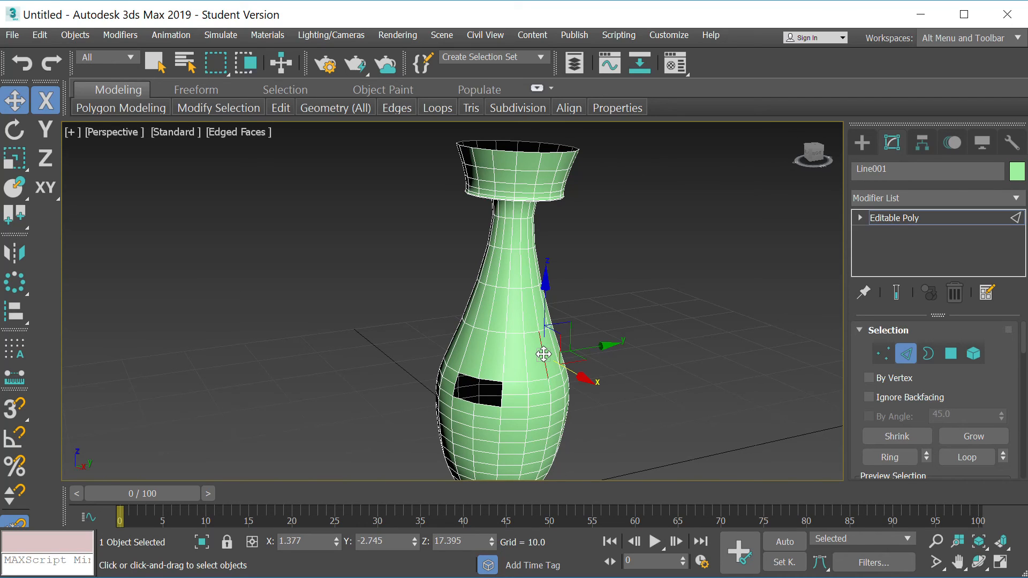
left_click(545, 333, "ctrl")
left_click_drag(579, 351, 645, 371, "shift")
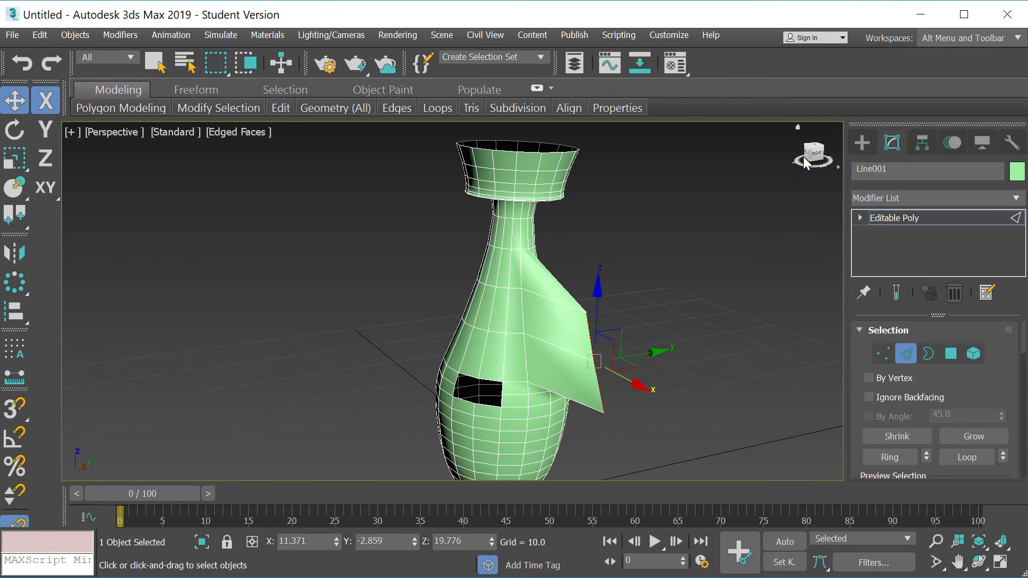
Select the two matching edges on the opposite side, pull them outward in the negative X direction and clear the selection
left_click_drag(818, 163, 782, 161)
left_click(475, 290)
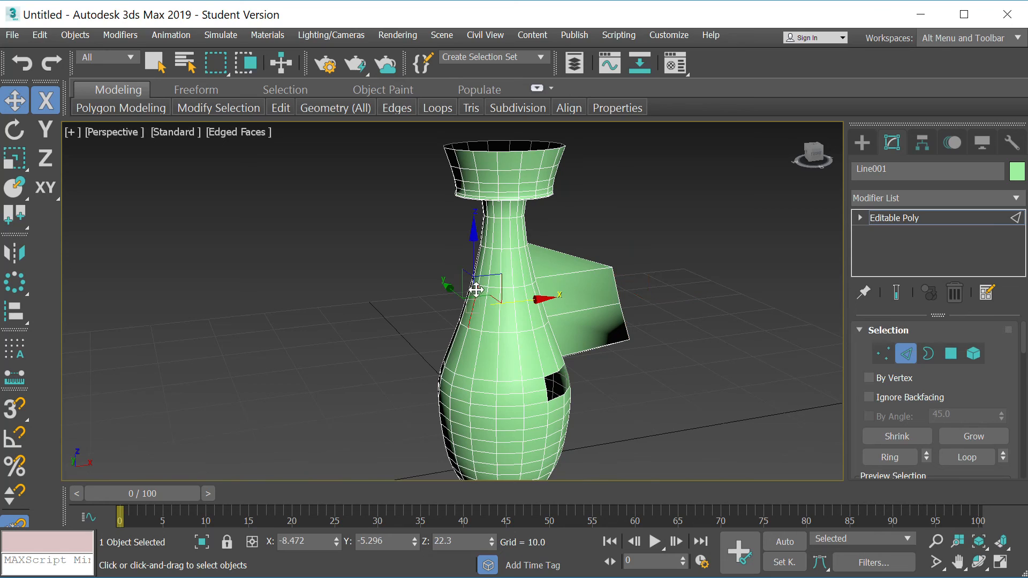
left_click(460, 328, "ctrl")
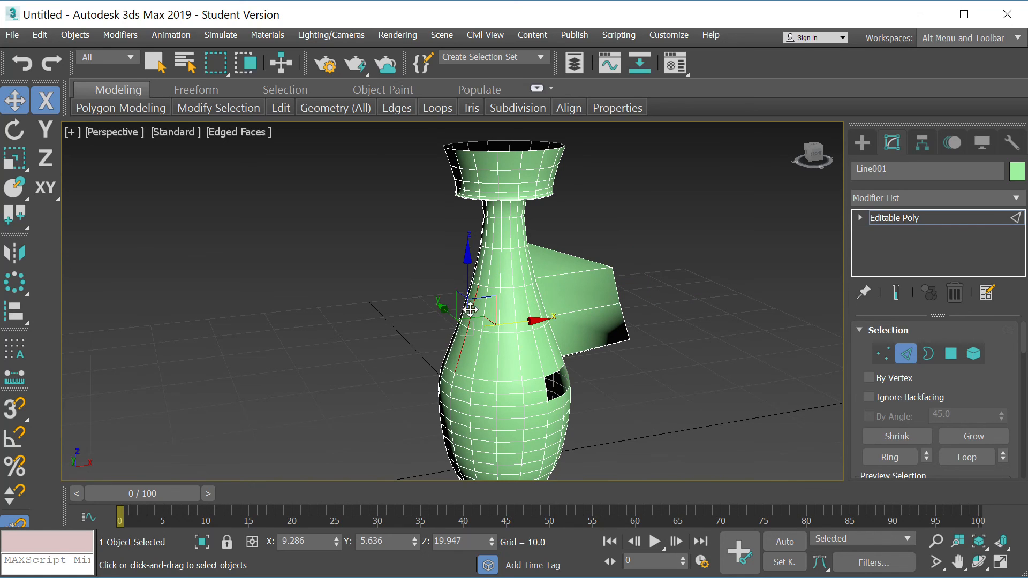
left_click_drag(541, 318, 468, 328, "shift")
mouse_move(809, 161)
left_mouse_down()
mouse_move(779, 183)
mouse_move(797, 144)
left_mouse_up()
middle_click_drag(503, 335, 519, 347, "alt")
left_click(515, 344)
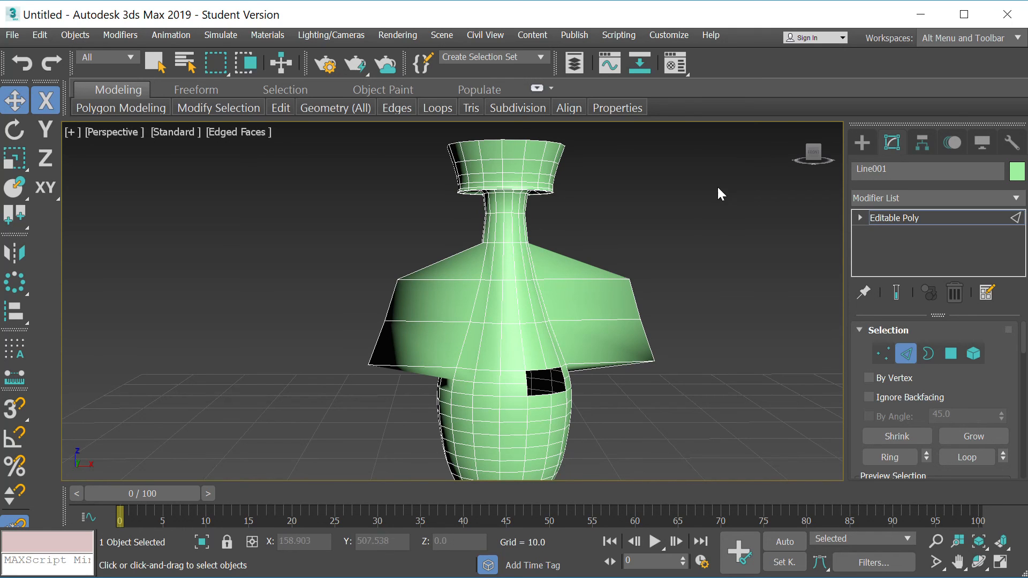
View the winged vase from slightly above and minimize the 3ds Max window
mouse_move(816, 153)
left_mouse_down()
mouse_move(805, 185)
mouse_move(823, 138)
mouse_move(812, 161)
mouse_move(781, 167)
mouse_move(805, 150)
mouse_move(825, 152)
mouse_move(802, 154)
left_mouse_up()
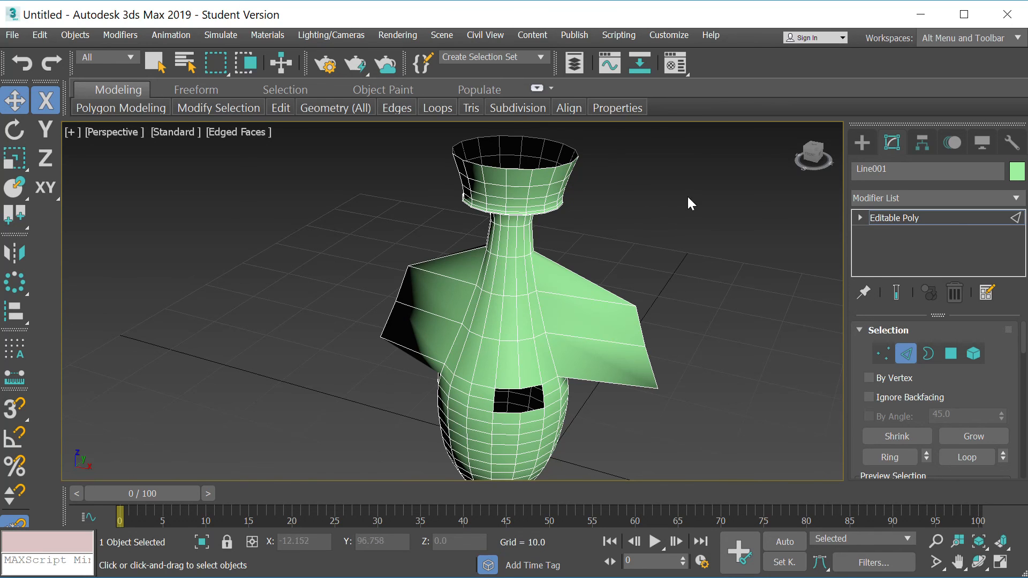
left_click(920, 20)
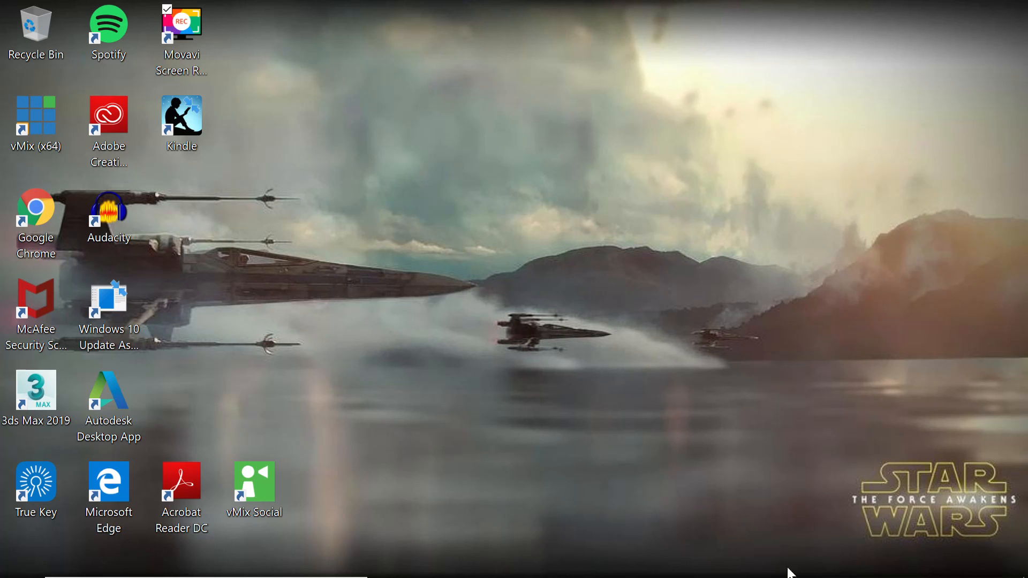